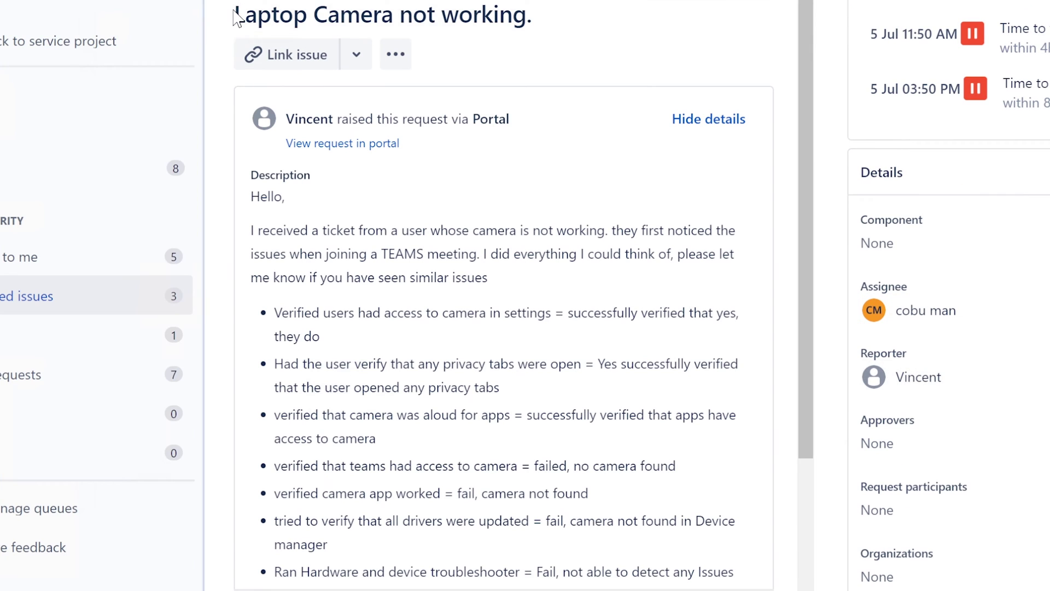
# Review the ticket title, leaving it unchanged, and skim the request
pyautogui.click(233, 16)
pyautogui.moveTo(235, 16); pyautogui.dragTo(527, 17)
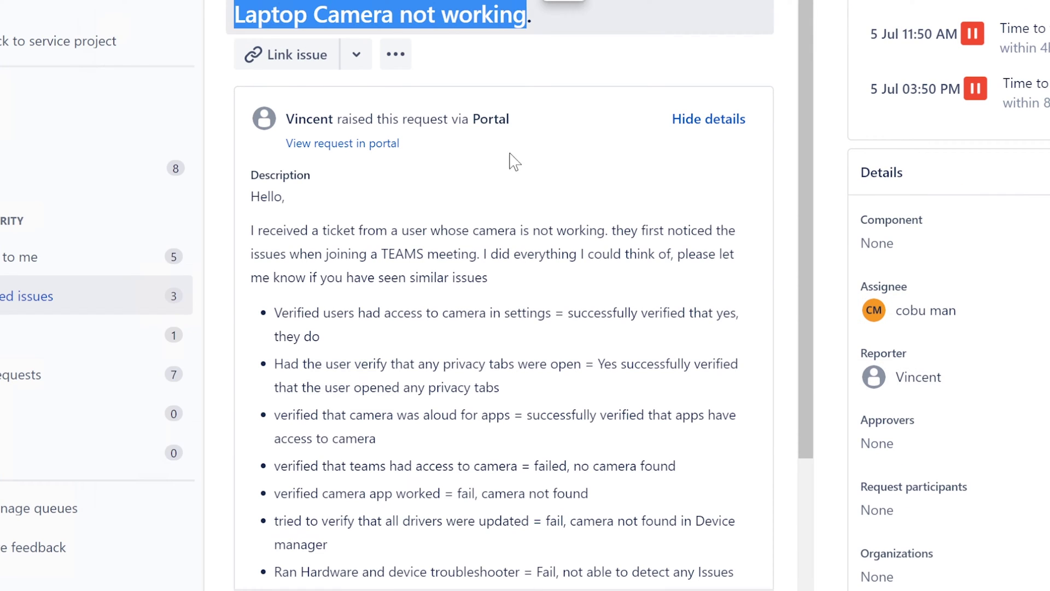
pyautogui.click(472, 187)
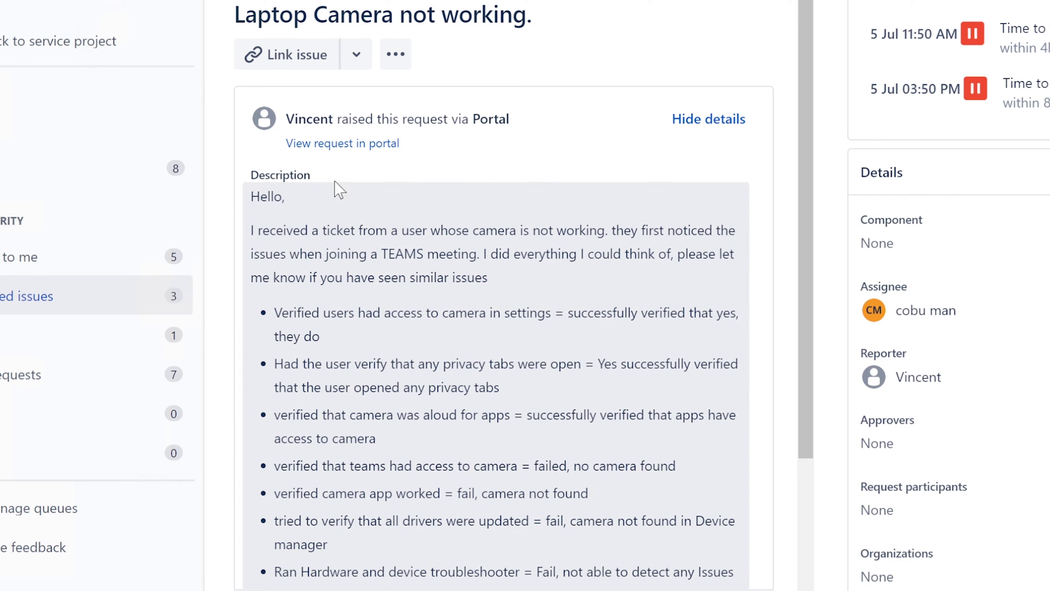
pyautogui.scroll(-2, 500, 226)
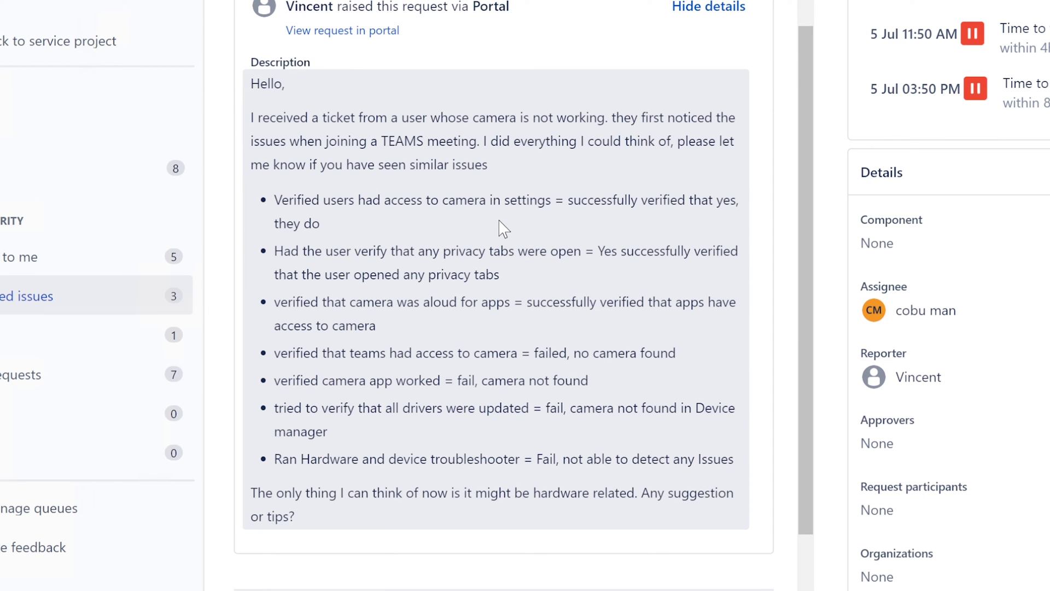
pyautogui.scroll(2, 500, 226)
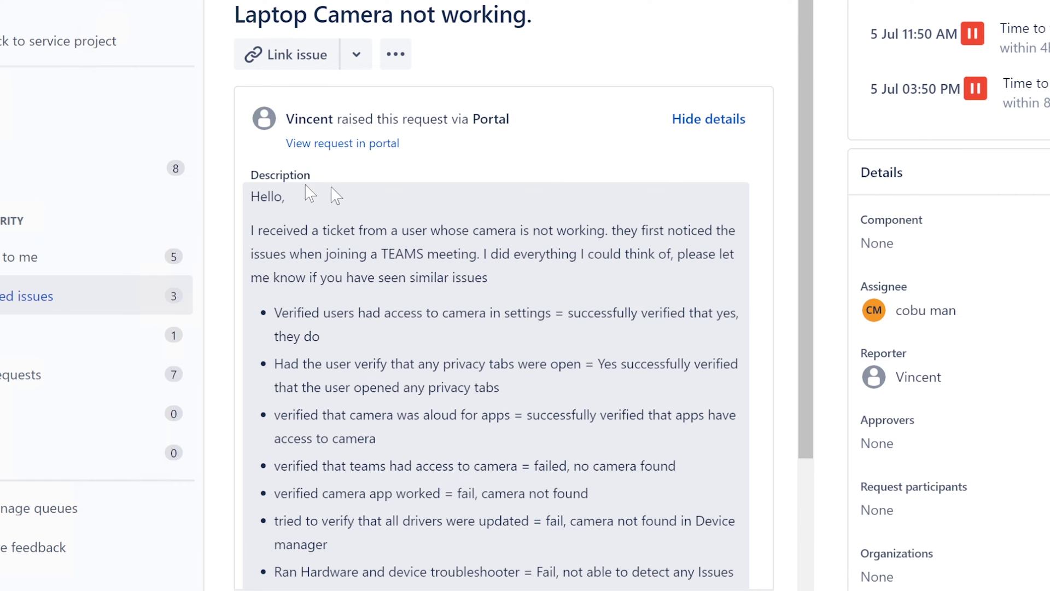
# Read through the greeting, opening sentence and first three troubleshooting bullets by highlighting each
pyautogui.tripleClick(266, 197)
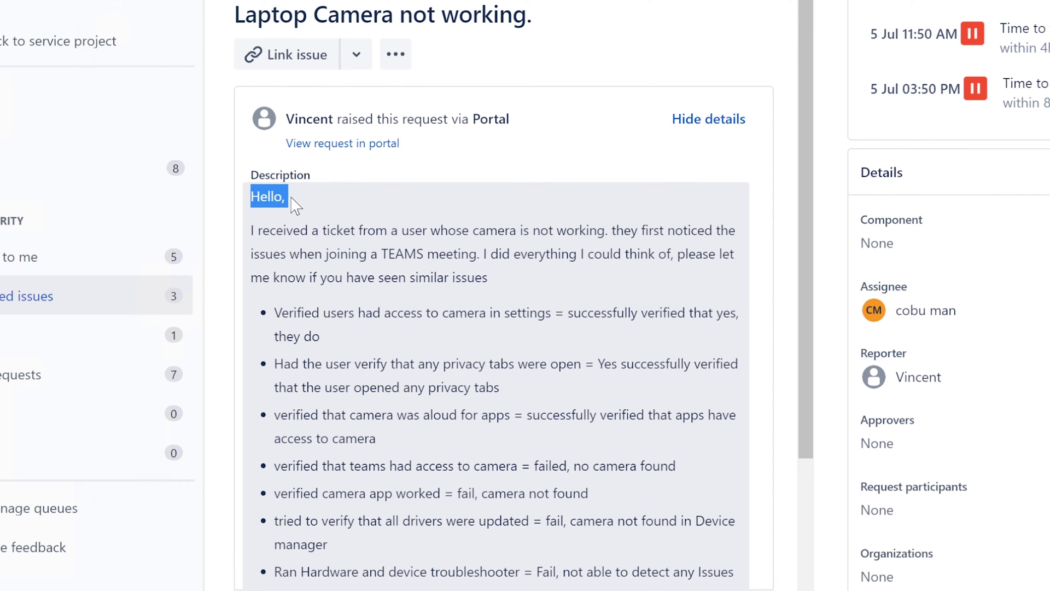
pyautogui.moveTo(296, 205); pyautogui.dragTo(563, 274)
pyautogui.click(485, 247)
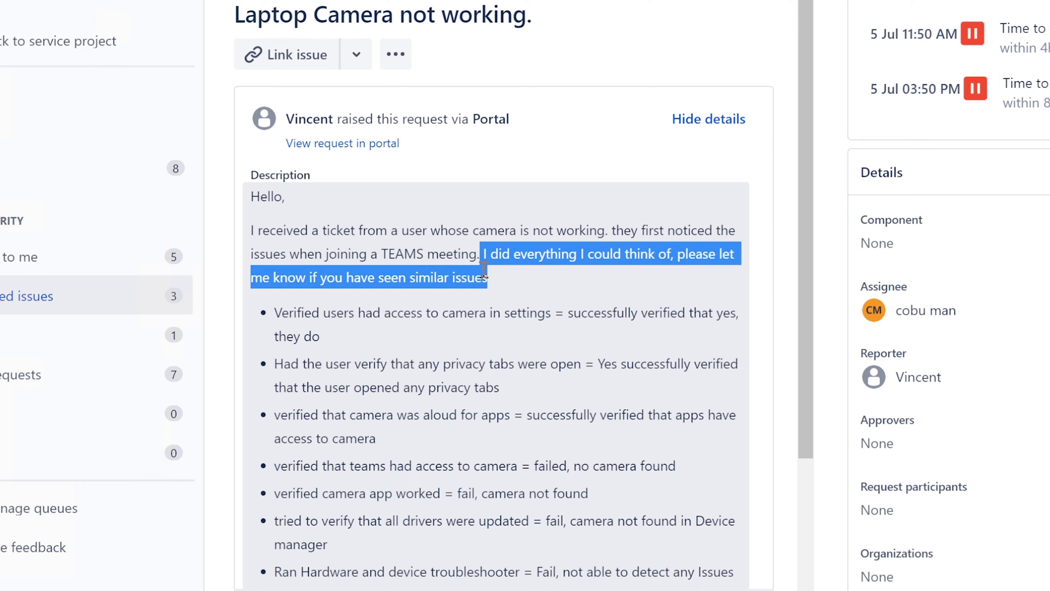
pyautogui.click(464, 273)
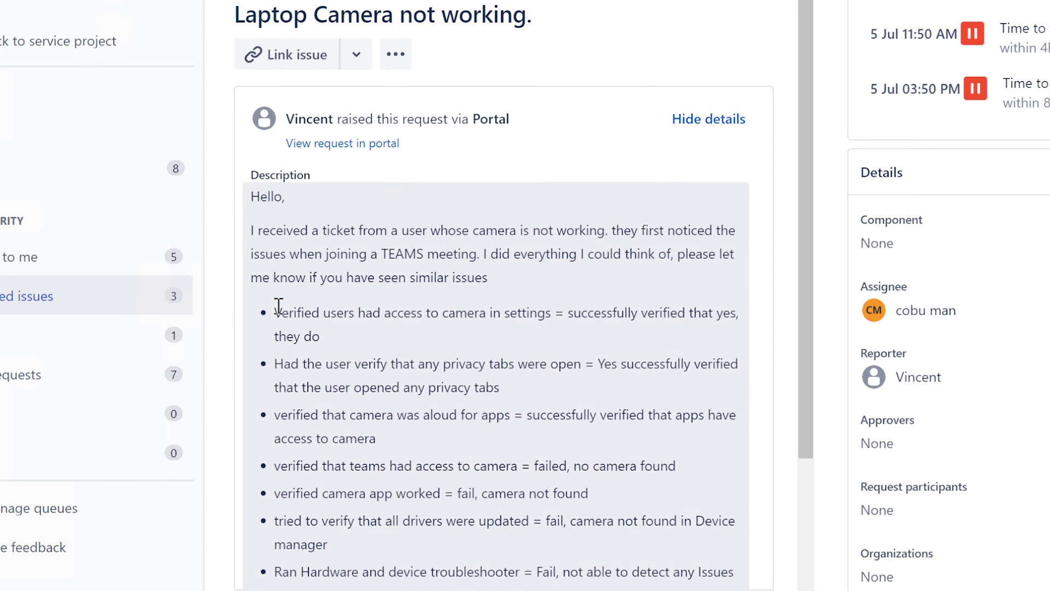
pyautogui.moveTo(277, 312); pyautogui.dragTo(386, 332)
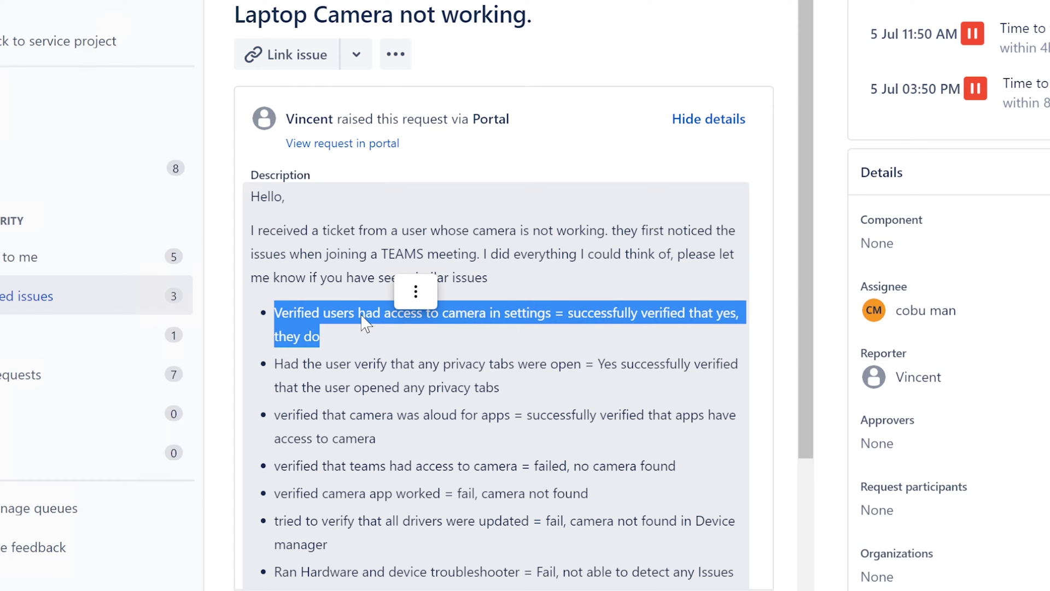
pyautogui.click(280, 314)
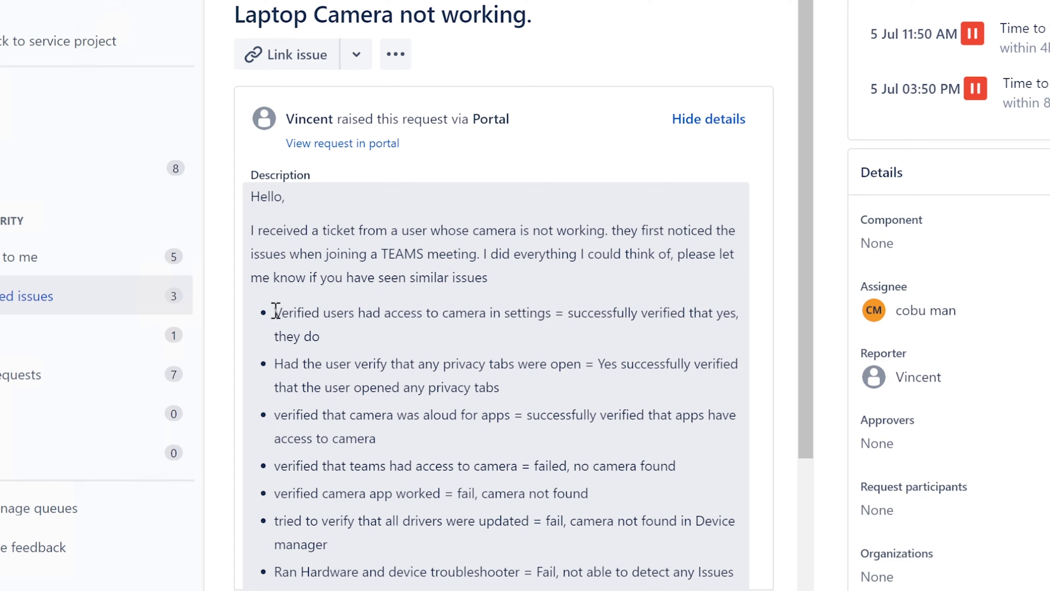
pyautogui.moveTo(275, 313); pyautogui.dragTo(438, 345)
pyautogui.click(416, 346)
pyautogui.moveTo(276, 366); pyautogui.dragTo(505, 389)
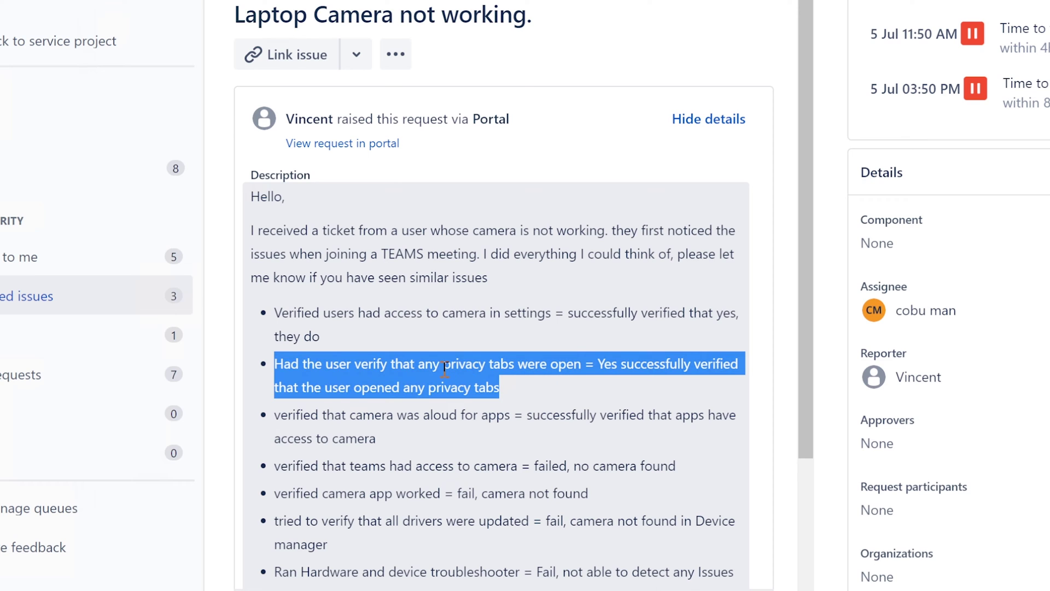
pyautogui.click(277, 417)
pyautogui.moveTo(276, 416); pyautogui.dragTo(520, 437)
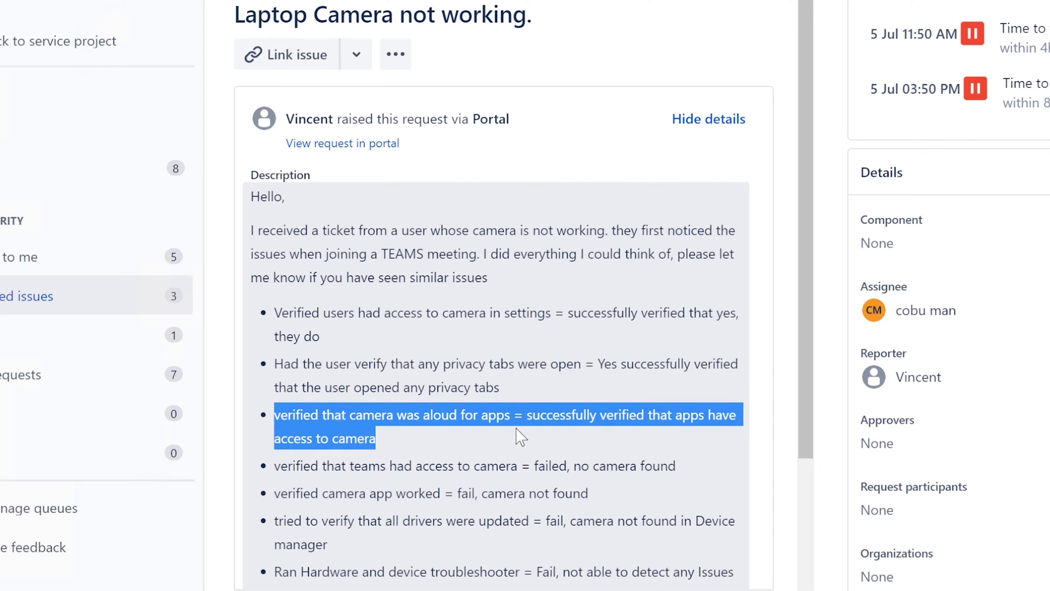
pyautogui.click(375, 416)
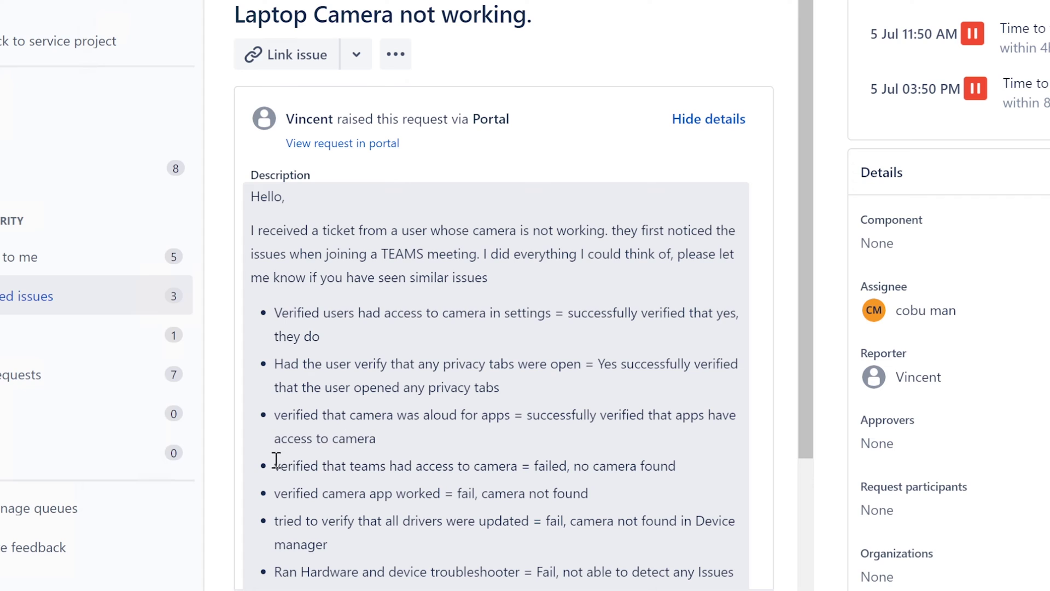
# Review the Teams, camera app, drivers and troubleshooter bullets and the closing hardware question
pyautogui.moveTo(276, 461); pyautogui.dragTo(670, 462)
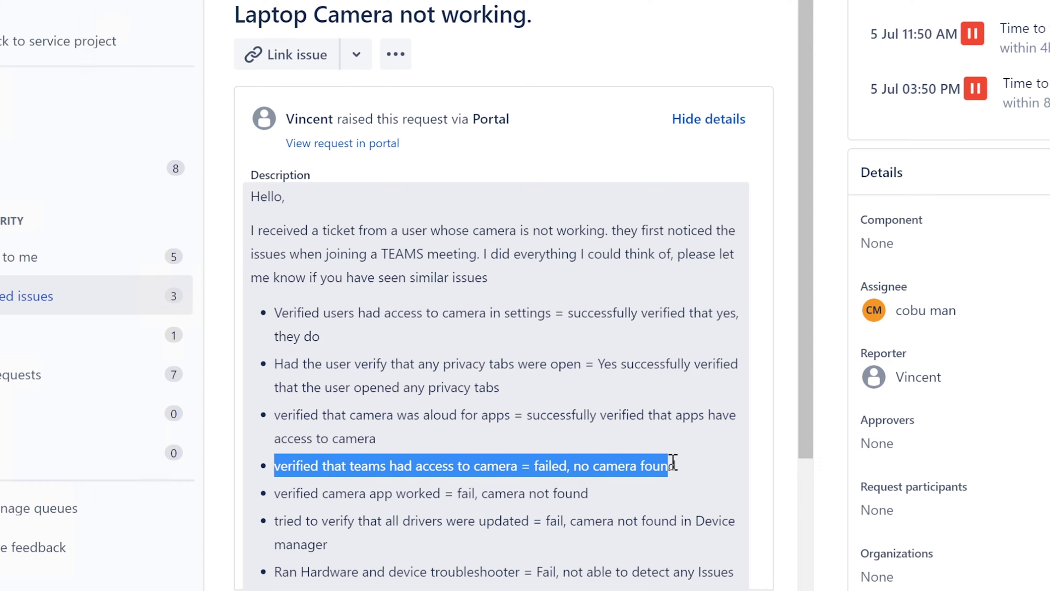
pyautogui.click(672, 463)
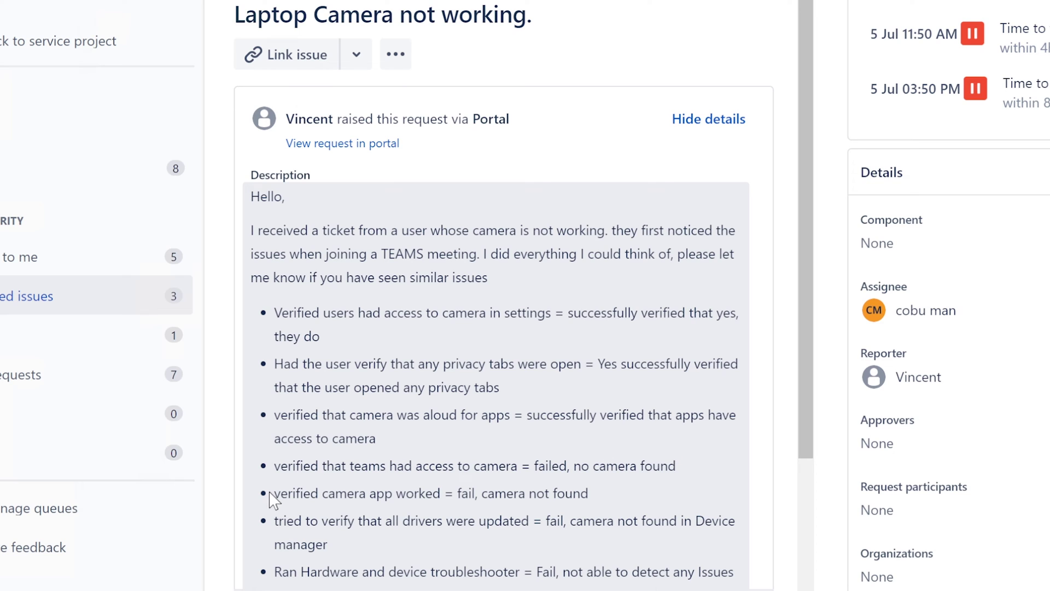
pyautogui.moveTo(274, 493); pyautogui.dragTo(589, 493)
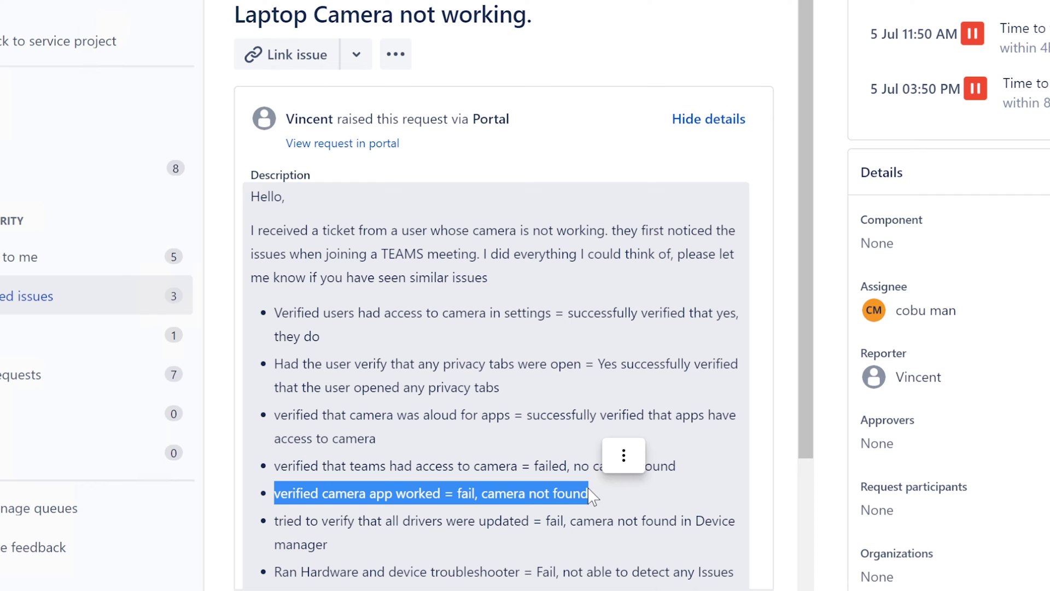
pyautogui.click(292, 525)
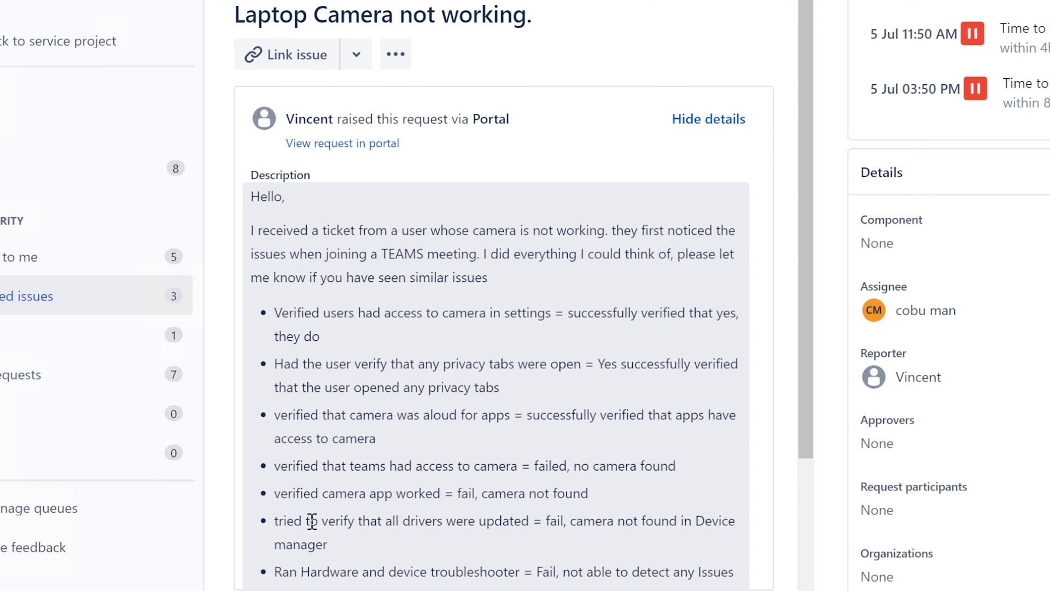
pyautogui.moveTo(274, 520); pyautogui.dragTo(457, 522)
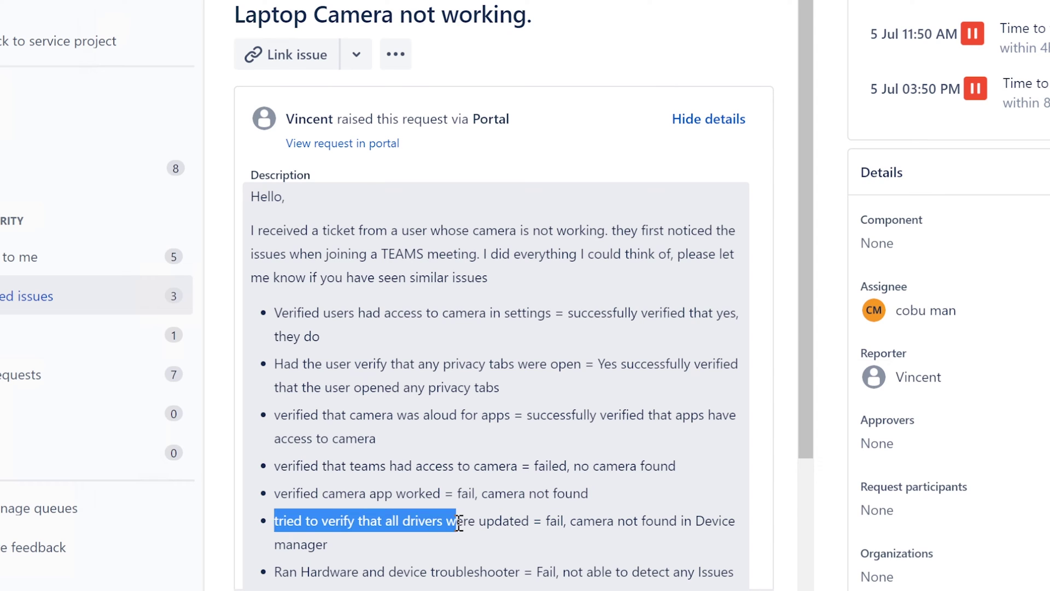
pyautogui.click(396, 548)
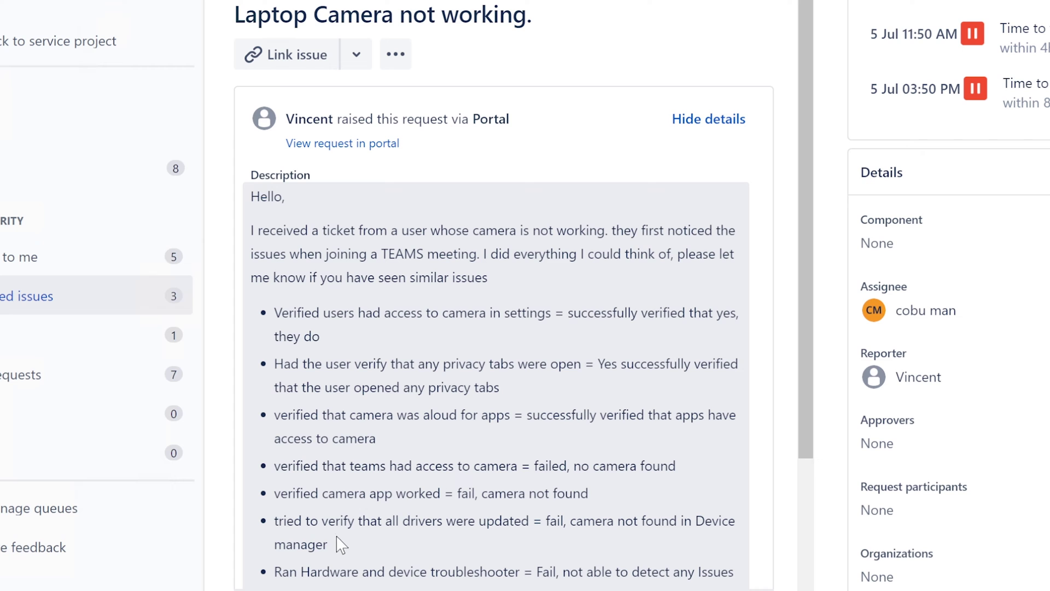
pyautogui.scroll(-4, 277, 573)
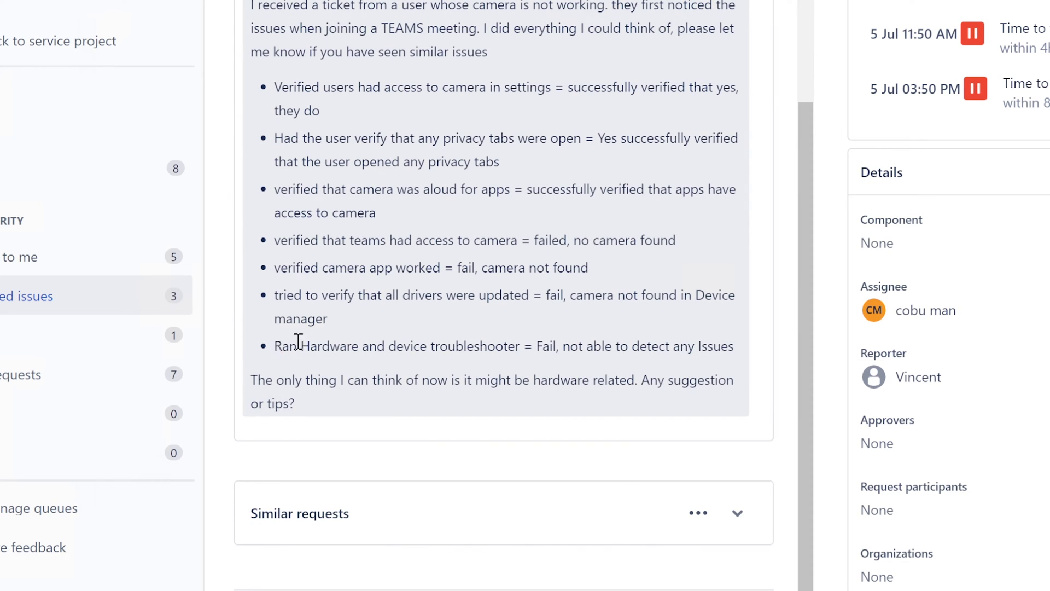
pyautogui.moveTo(275, 345); pyautogui.dragTo(741, 351)
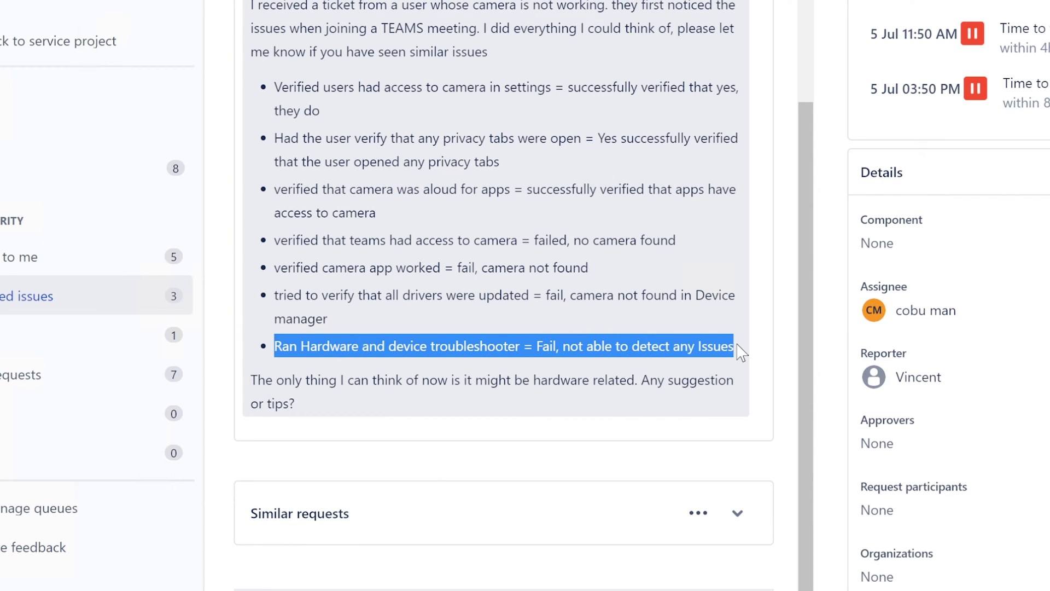
pyautogui.click(345, 385)
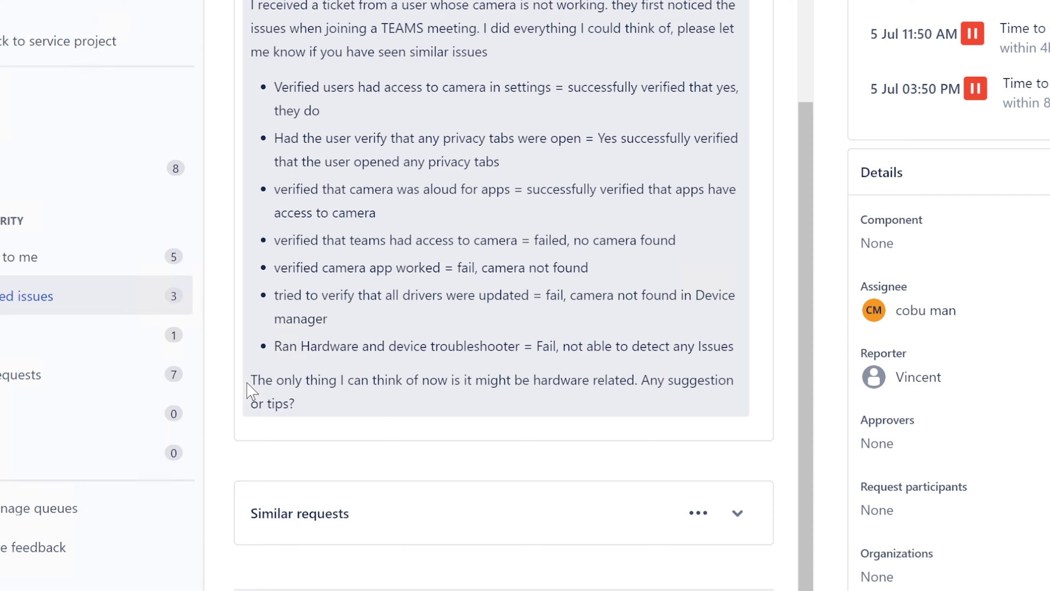
pyautogui.moveTo(250, 383); pyautogui.dragTo(605, 406)
pyautogui.click(502, 340)
pyautogui.scroll(4, 441, 446)
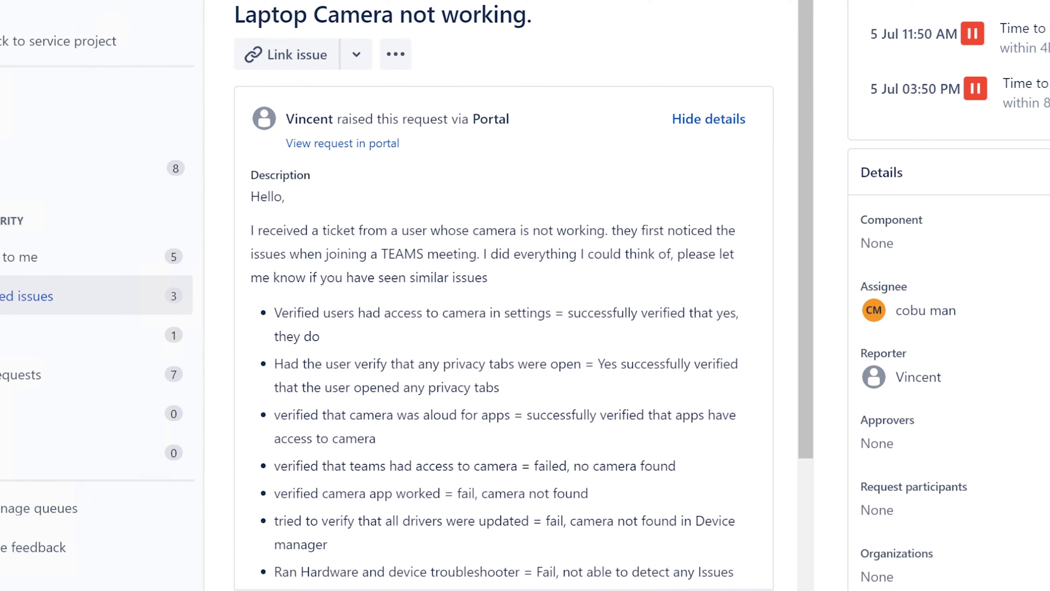
# Search Windows for 'camera' and open Camera privacy settings
pyautogui.press('super+s')
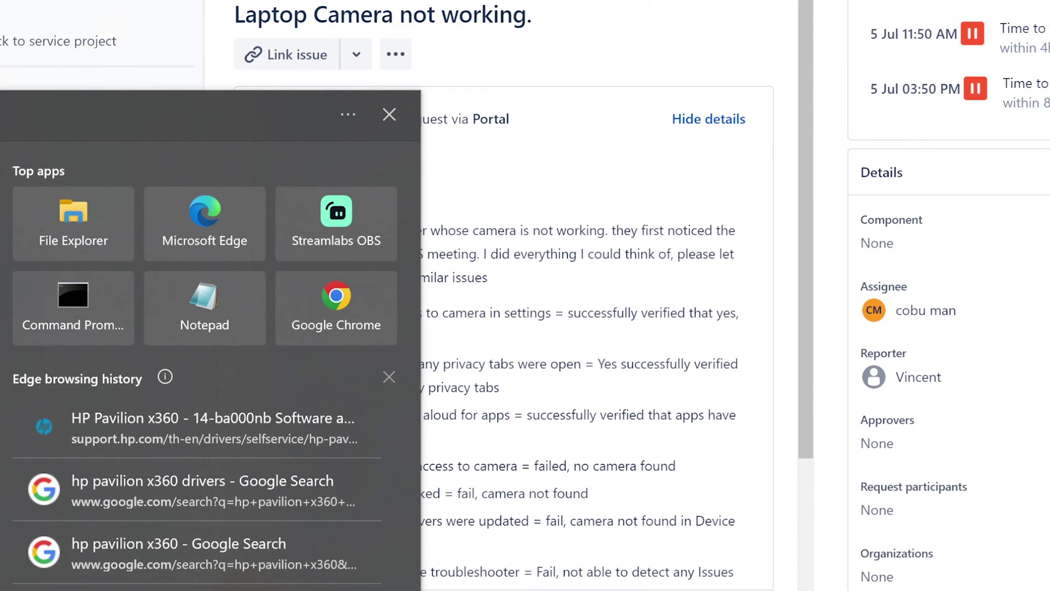
pyautogui.write('camera')
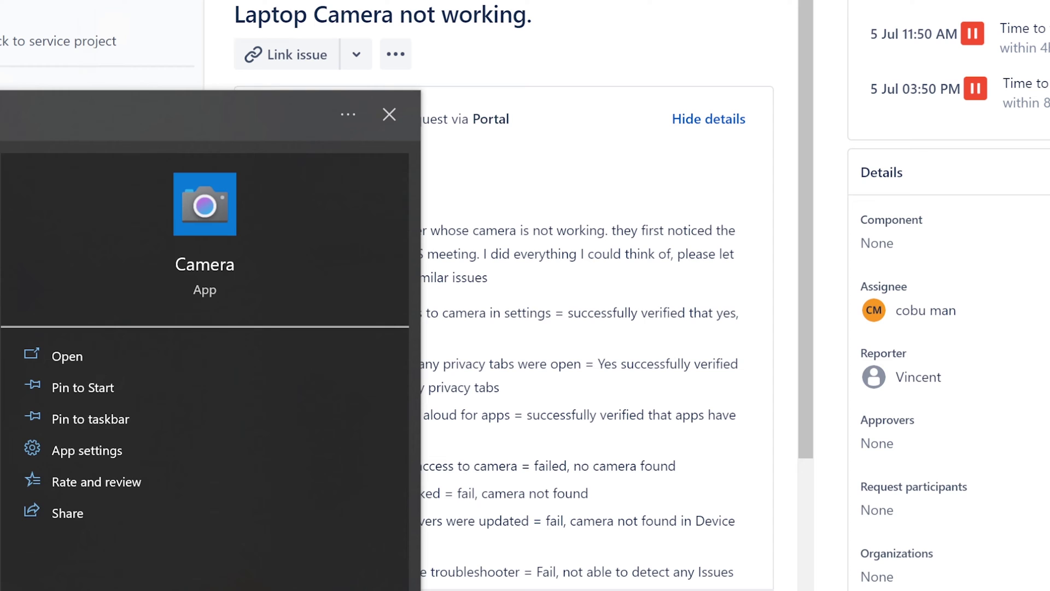
pyautogui.press('BackSpace')
pyautogui.press('BackSpace')
pyautogui.press('BackSpace')
pyautogui.press('BackSpace')
pyautogui.press('BackSpace')
pyautogui.write('alc')
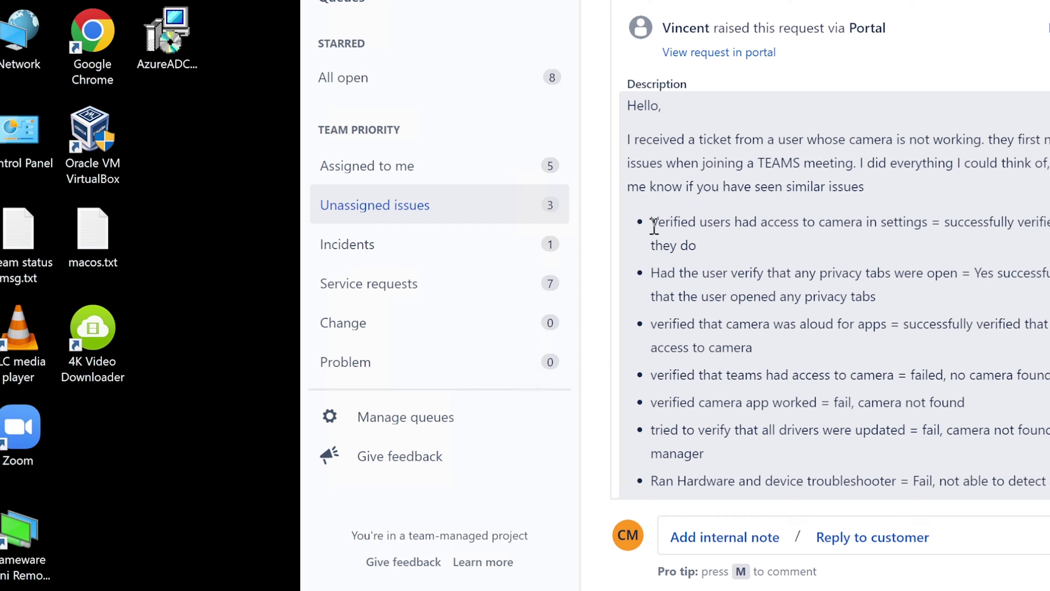
pyautogui.press('super')
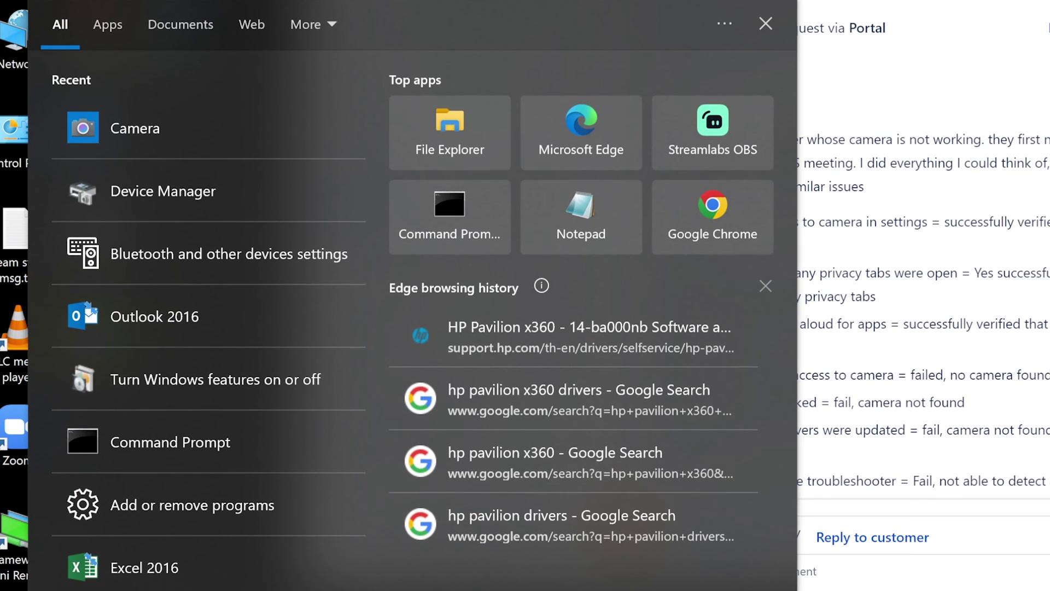
pyautogui.write('camera')
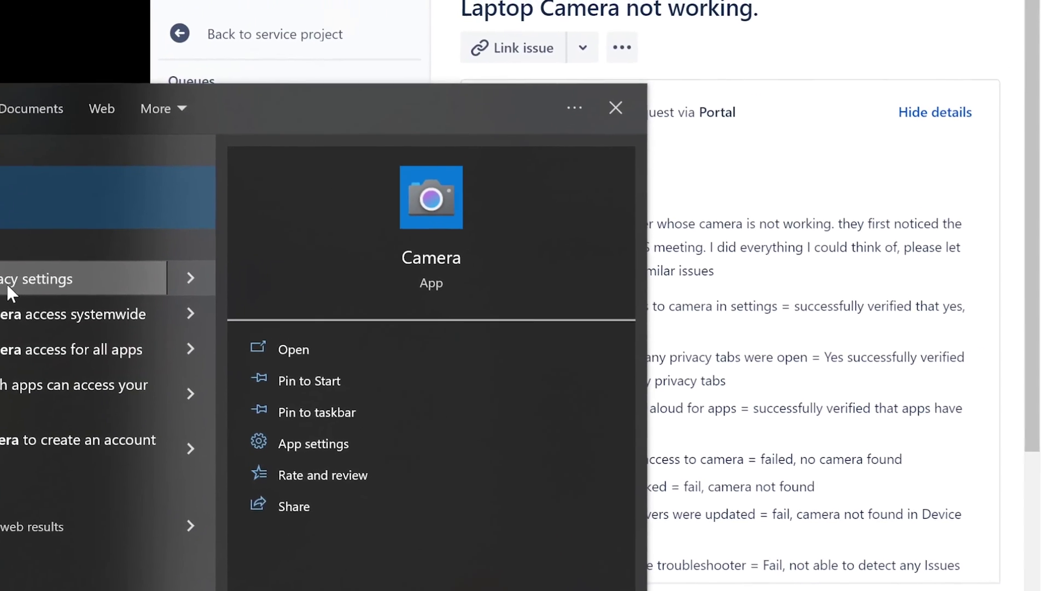
pyautogui.click(119, 221)
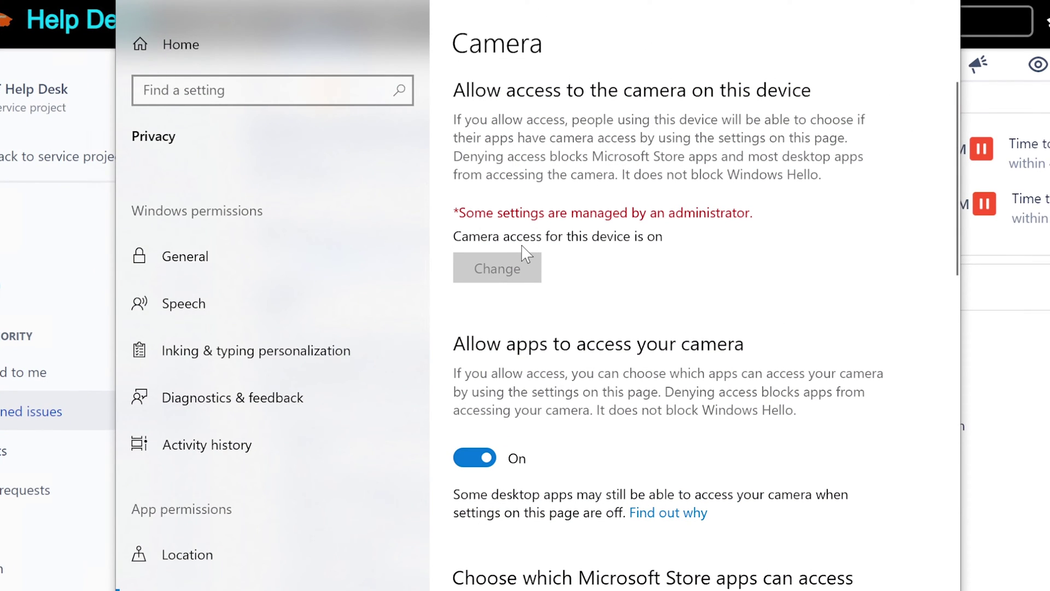
# Check that device and app camera access are both on, then close Settings
pyautogui.scroll(-2, 525, 252)
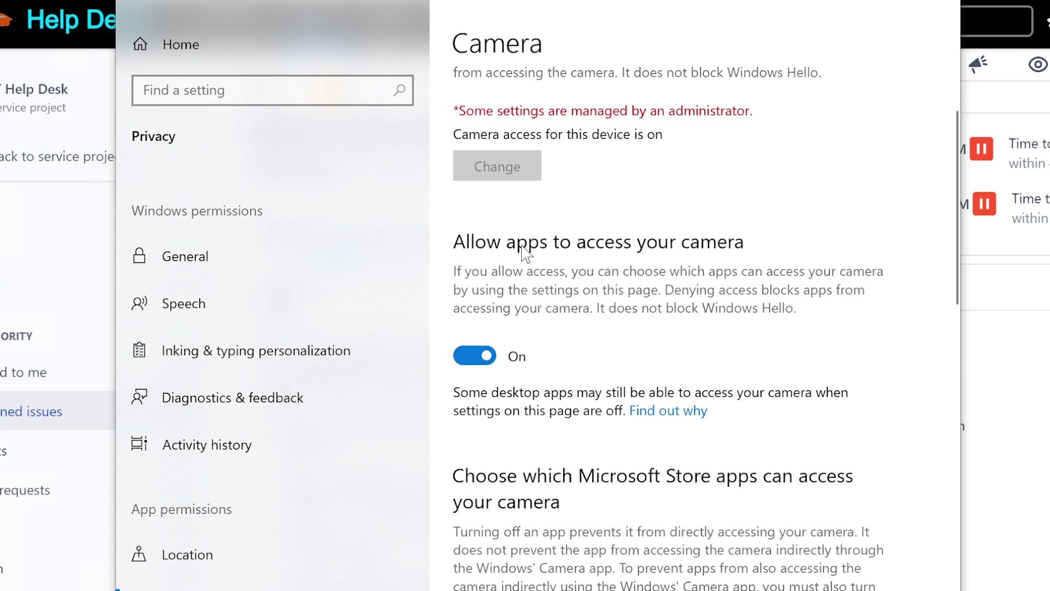
pyautogui.scroll(1, 526, 252)
pyautogui.scroll(-3, 525, 252)
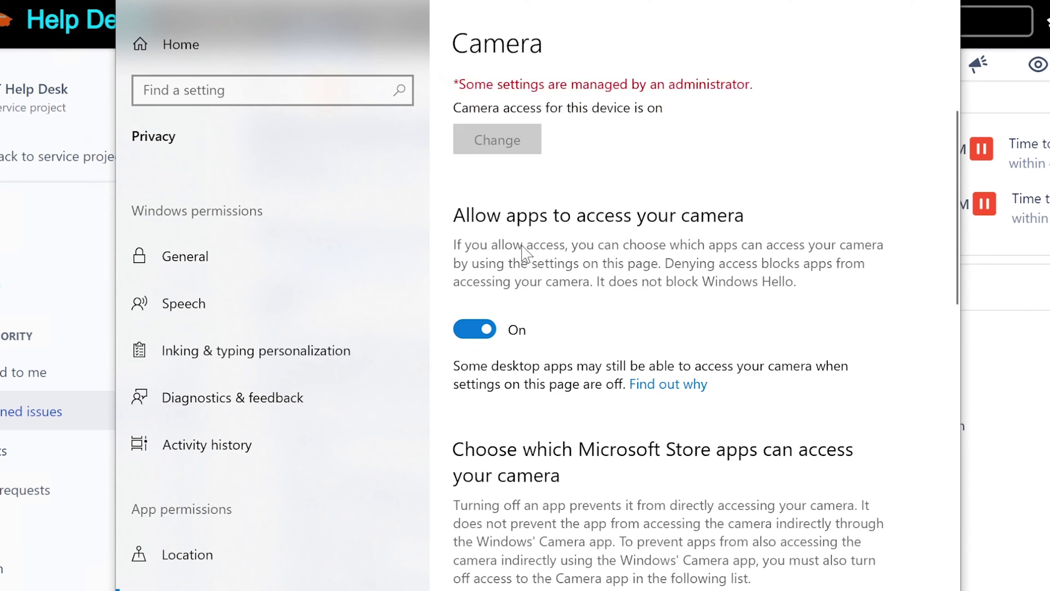
pyautogui.scroll(4, 523, 253)
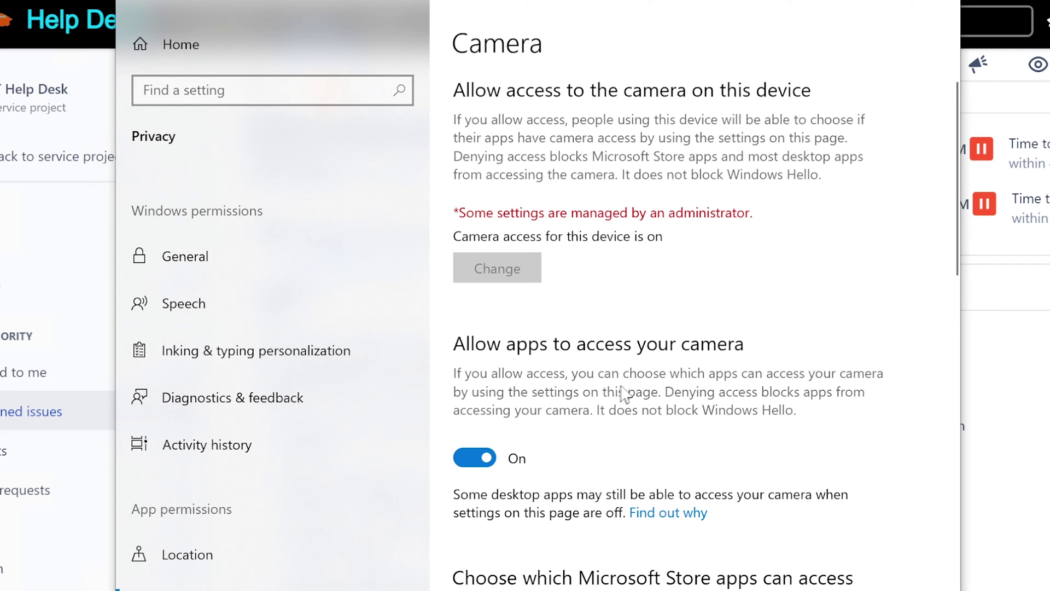
pyautogui.scroll(-4, 682, 436)
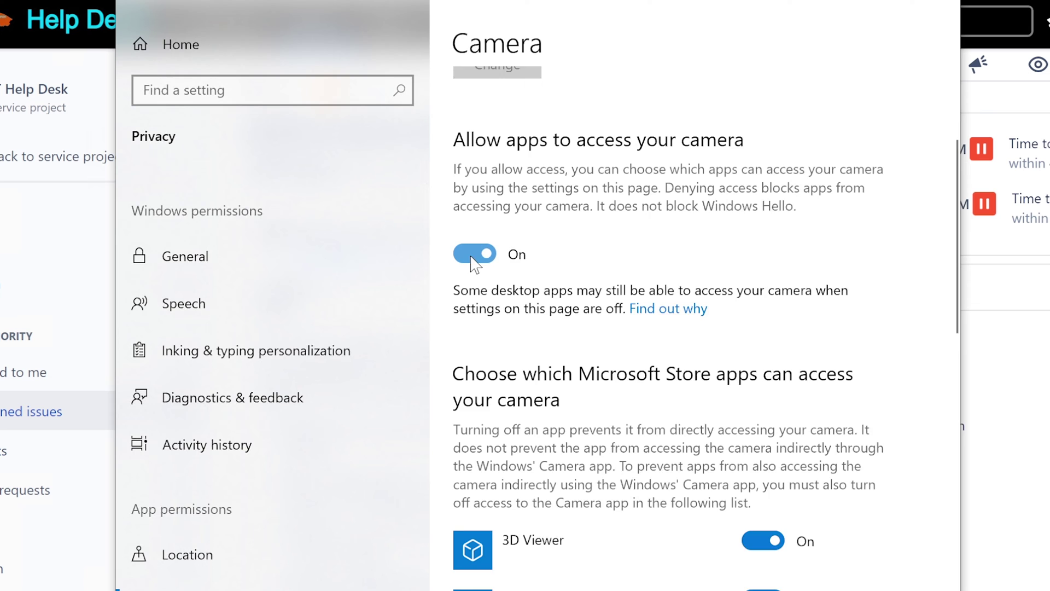
pyautogui.scroll(-3, 473, 261)
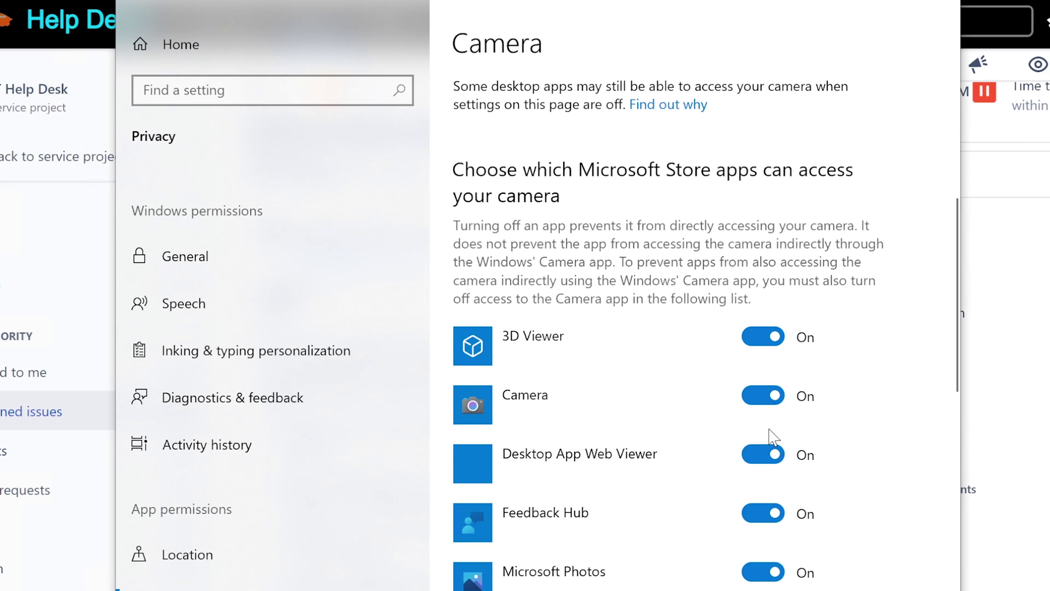
pyautogui.scroll(-5, 773, 436)
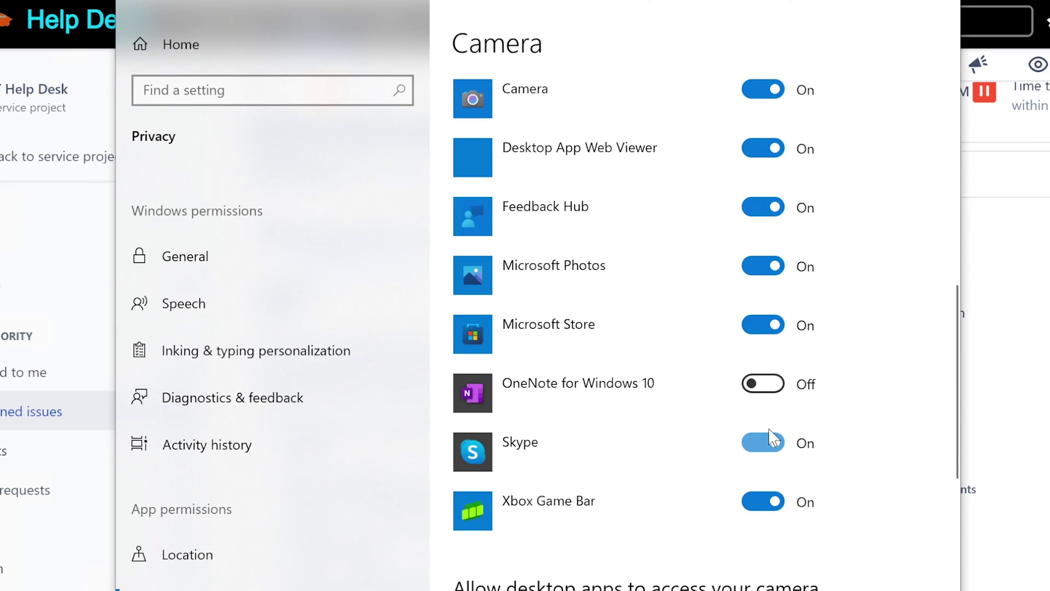
pyautogui.scroll(3, 688, 425)
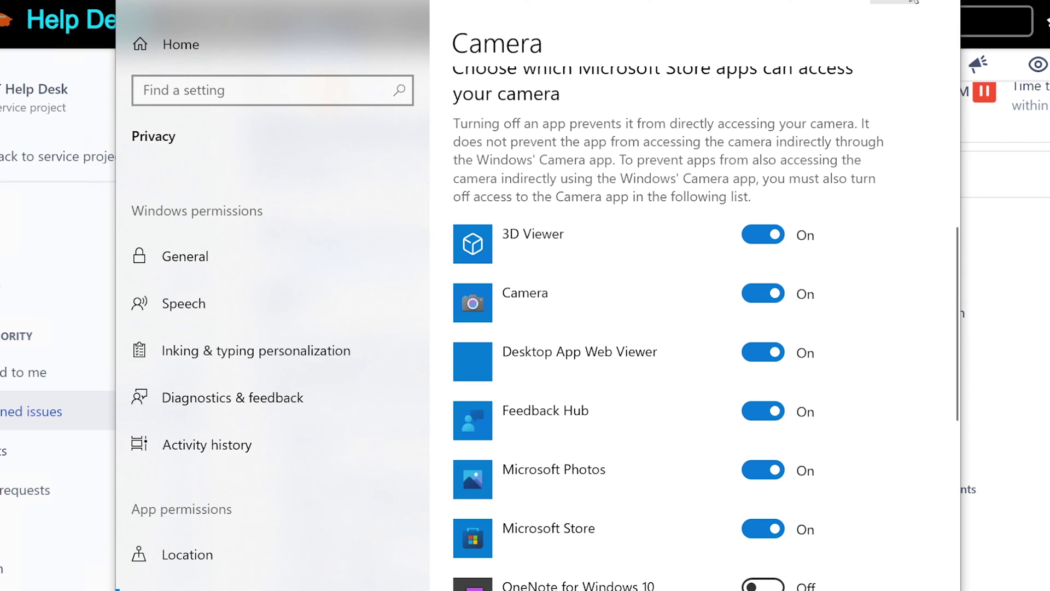
pyautogui.click(938, 2)
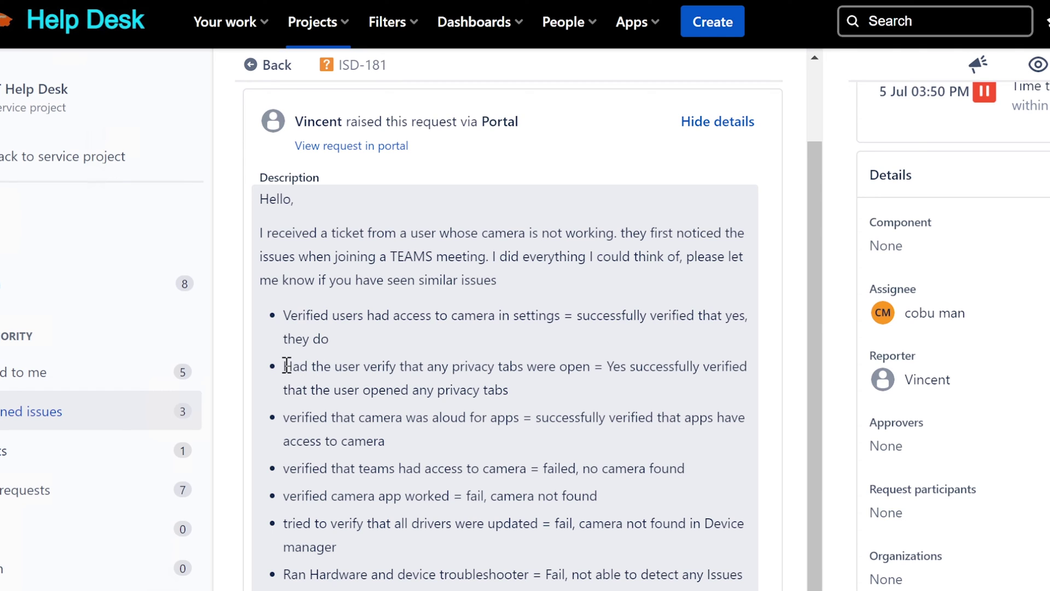
# Open the ISD-181 description editor and review the app access, Teams and drivers bullets
pyautogui.moveTo(284, 365); pyautogui.dragTo(591, 391)
pyautogui.click(330, 410)
pyautogui.scroll(-2, 422, 430)
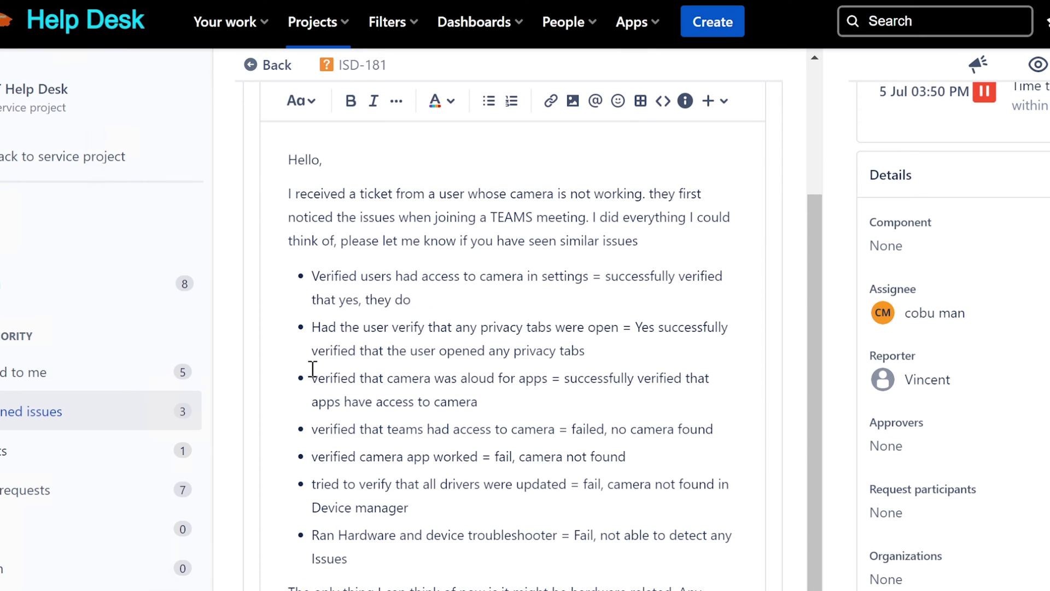
pyautogui.moveTo(312, 378); pyautogui.dragTo(558, 378)
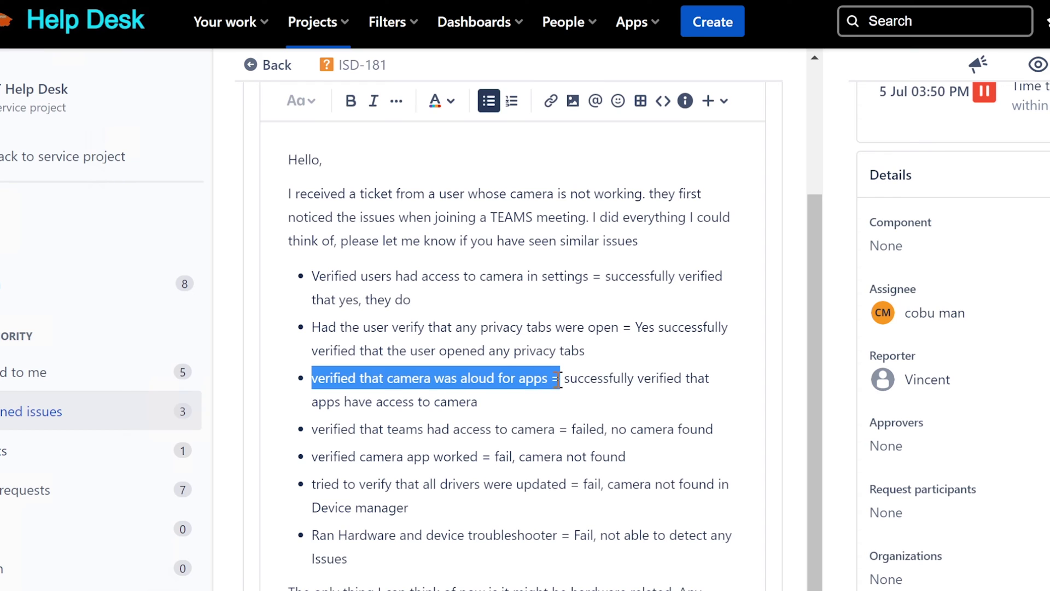
pyautogui.click(545, 393)
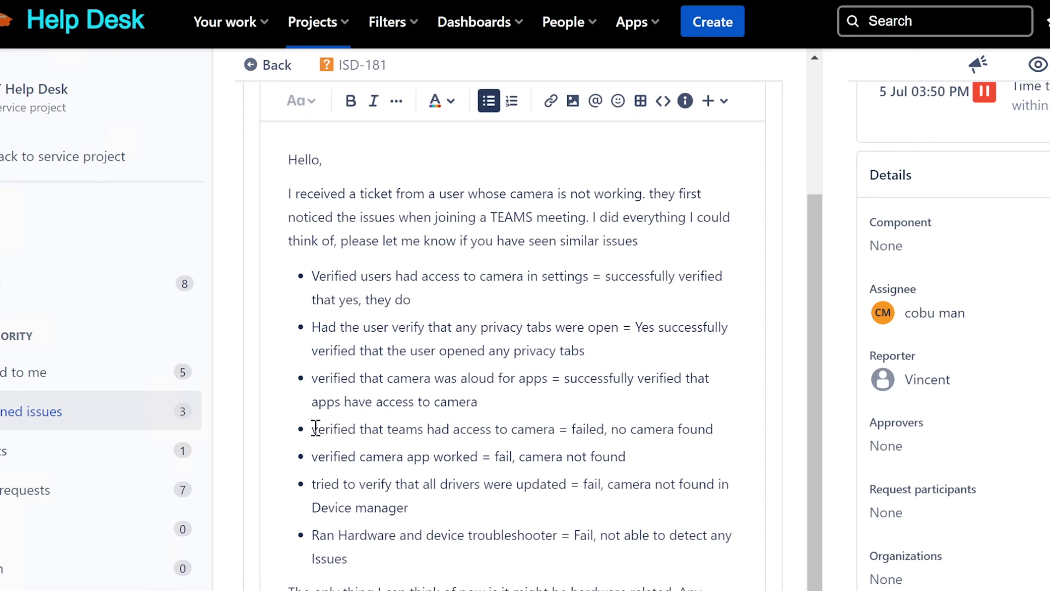
pyautogui.moveTo(311, 429); pyautogui.dragTo(727, 428)
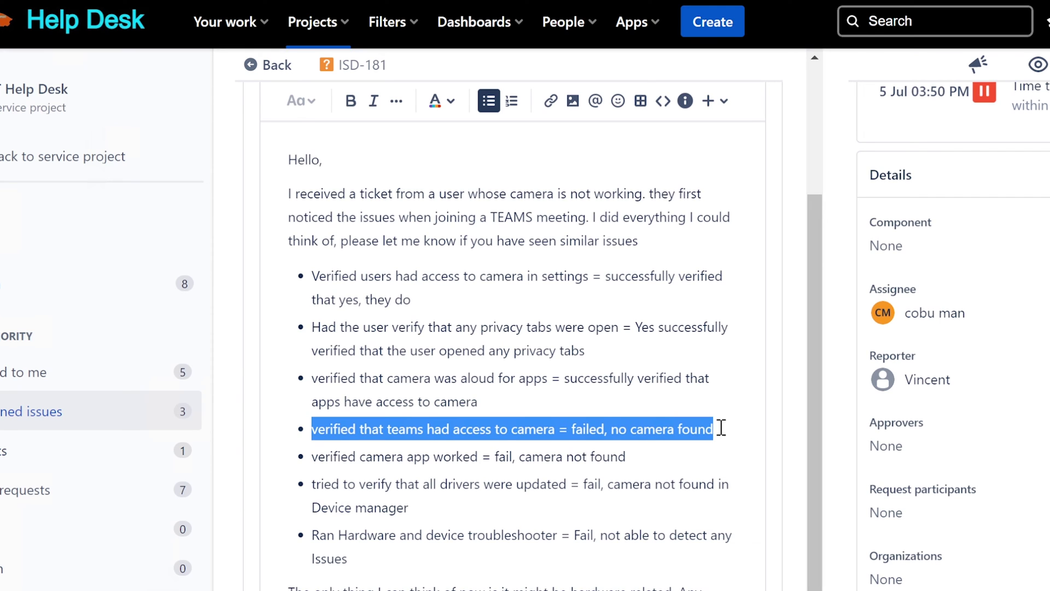
pyautogui.click(593, 426)
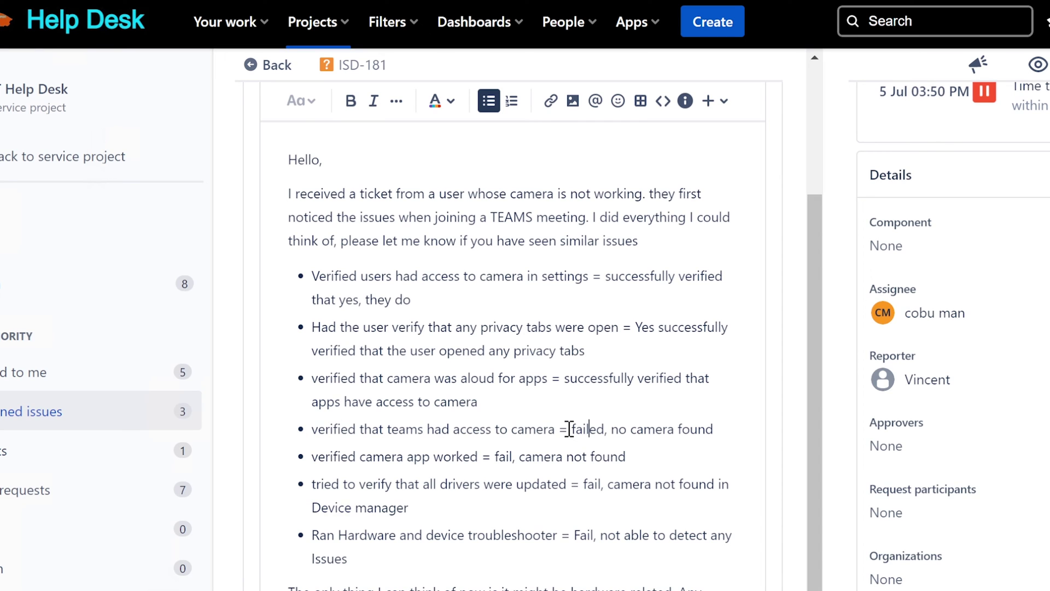
pyautogui.moveTo(569, 429); pyautogui.dragTo(690, 429)
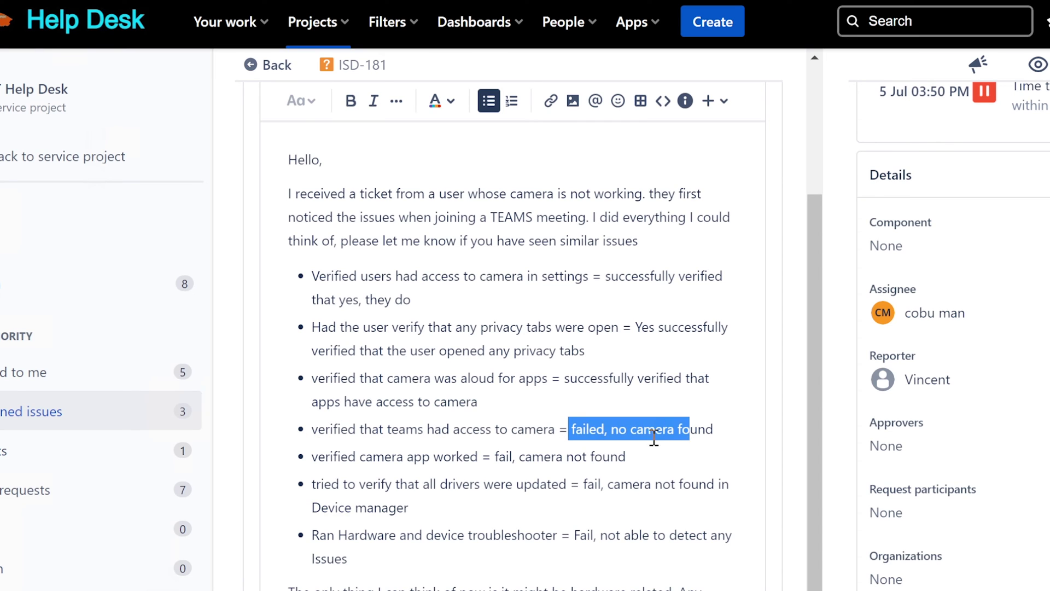
pyautogui.click(627, 431)
pyautogui.scroll(-2, 500, 465)
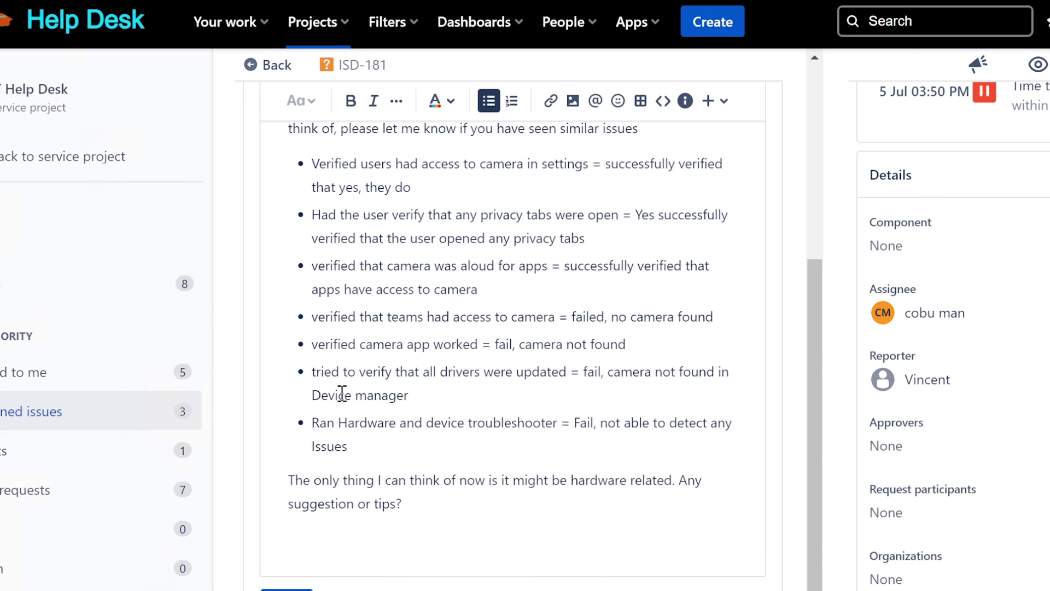
pyautogui.moveTo(312, 372); pyautogui.dragTo(416, 391)
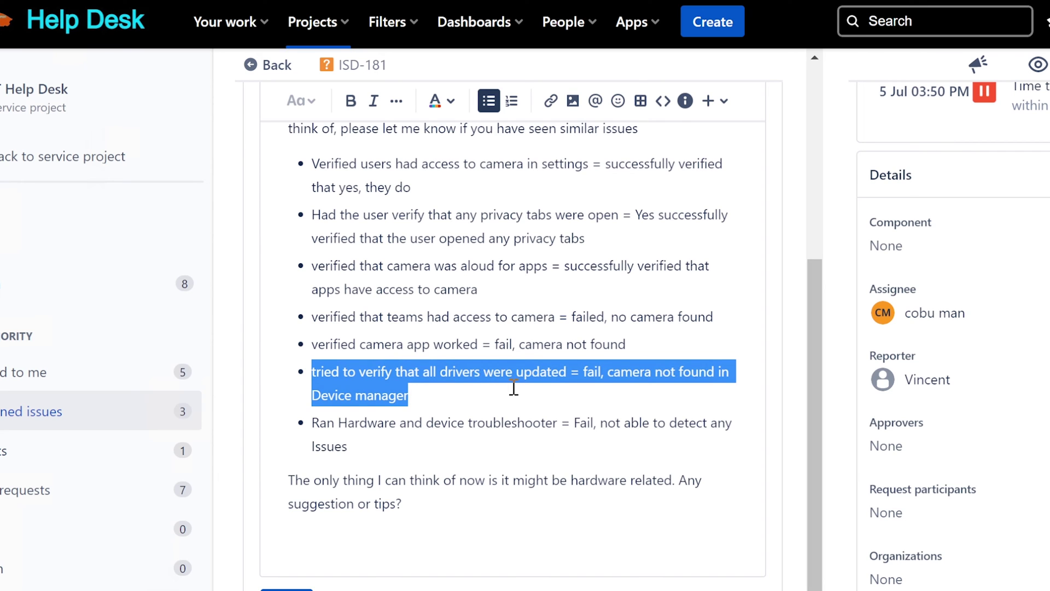
pyautogui.click(543, 371)
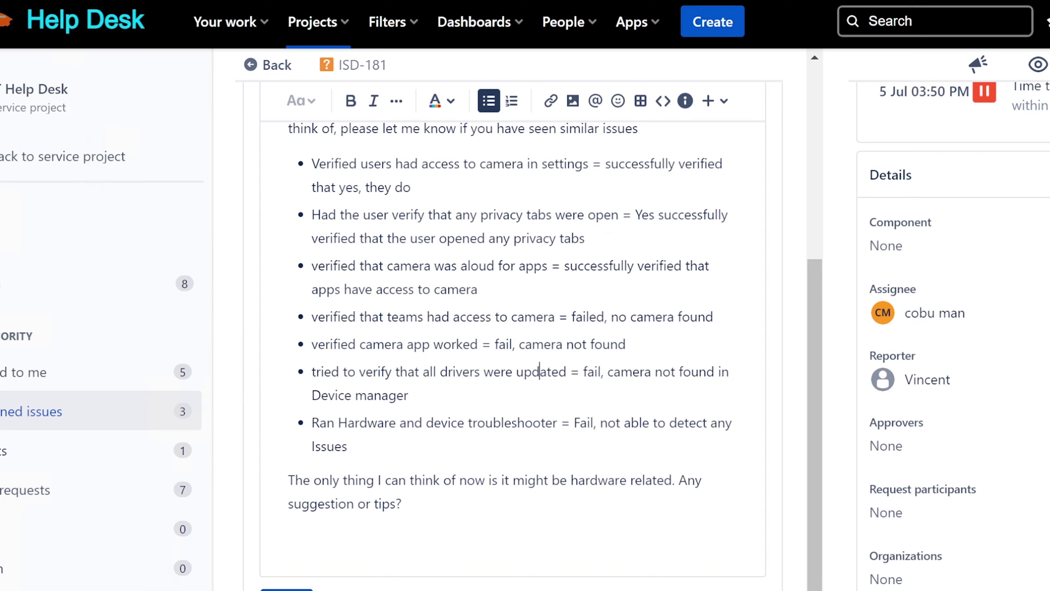
# Switch to Device Manager and collapse the Network adapters group
pyautogui.press('super+s')
pyautogui.hotkey('alt', 'Tab')
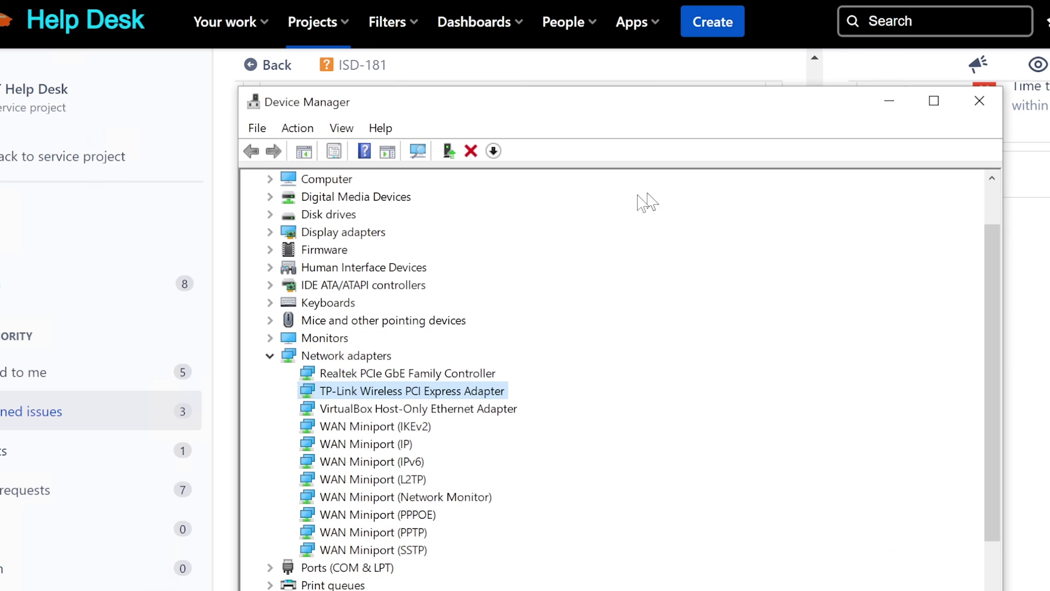
pyautogui.scroll(1, 461, 303)
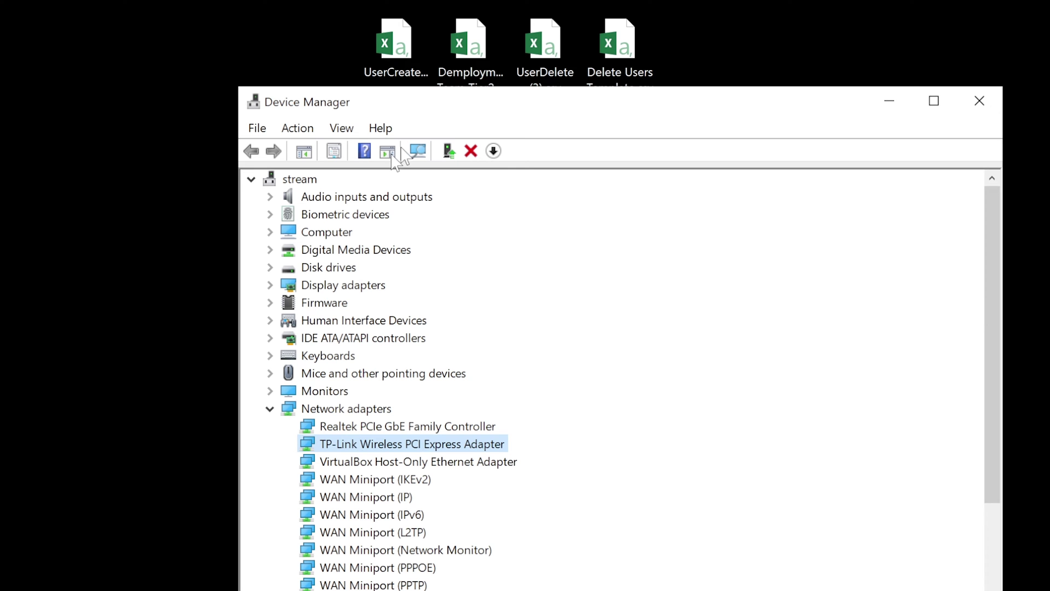
pyautogui.click(269, 409)
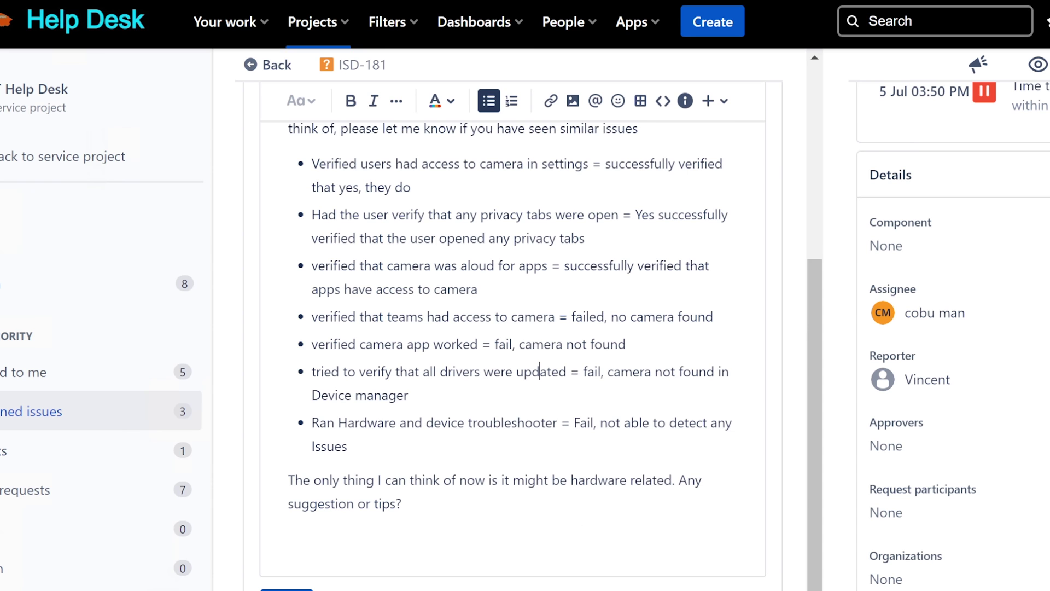
# Scroll through the ISD-181 description, then return to Device Manager
pyautogui.scroll(-3, 649, 428)
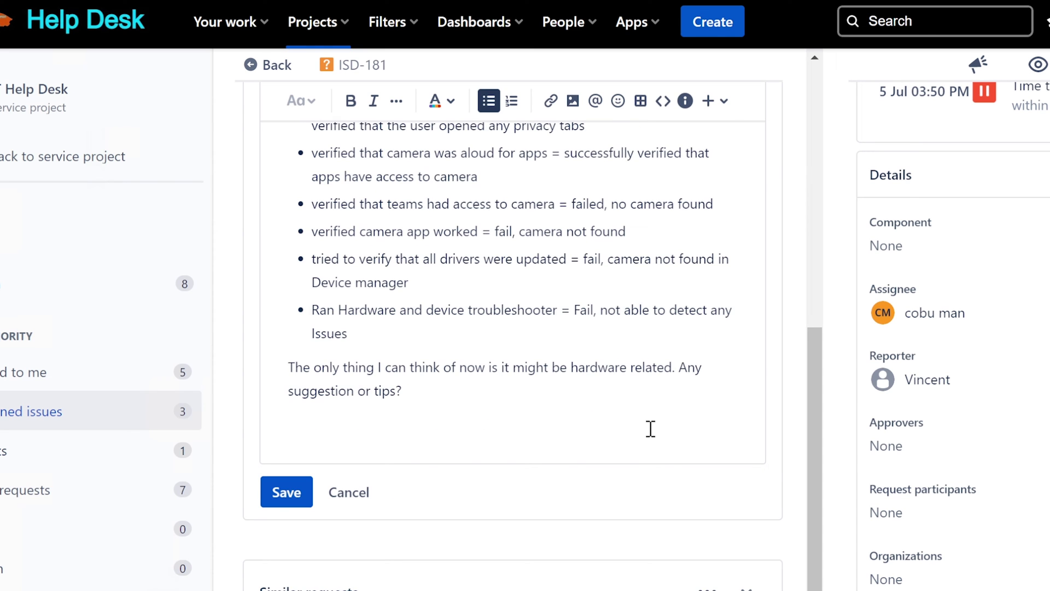
pyautogui.scroll(5, 649, 429)
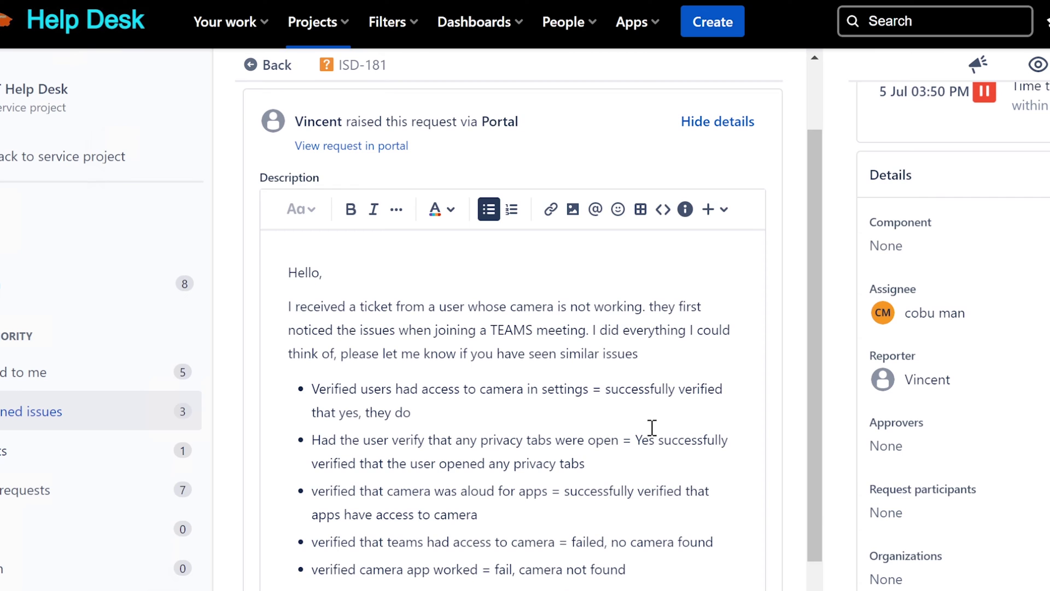
pyautogui.scroll(-2, 652, 426)
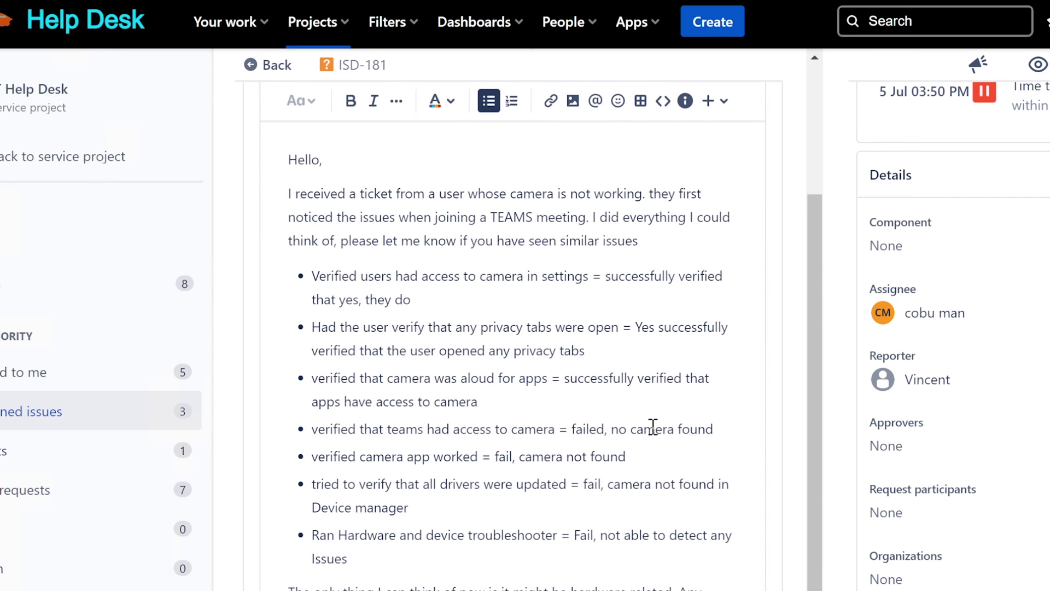
pyautogui.scroll(-2, 653, 426)
pyautogui.scroll(2, 653, 426)
pyautogui.scroll(4, 652, 426)
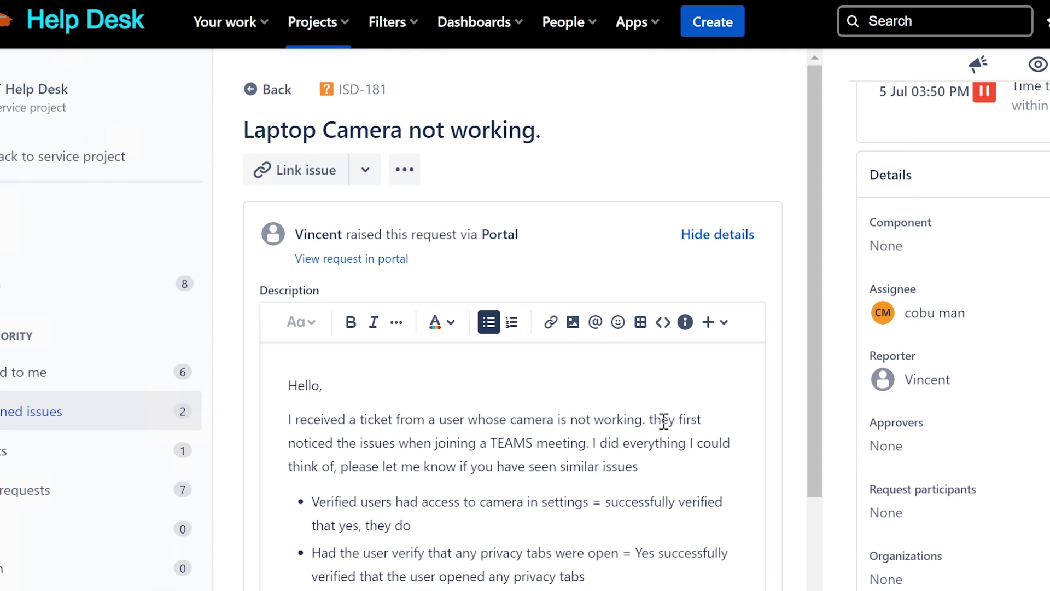
pyautogui.scroll(-6, 664, 421)
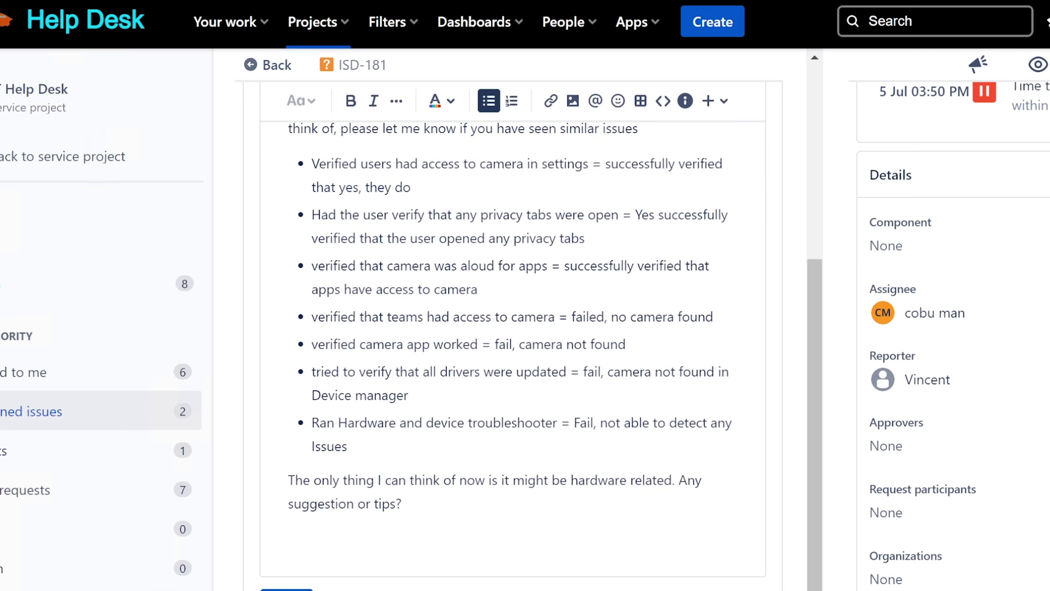
pyautogui.hotkey('alt', 'Tab')
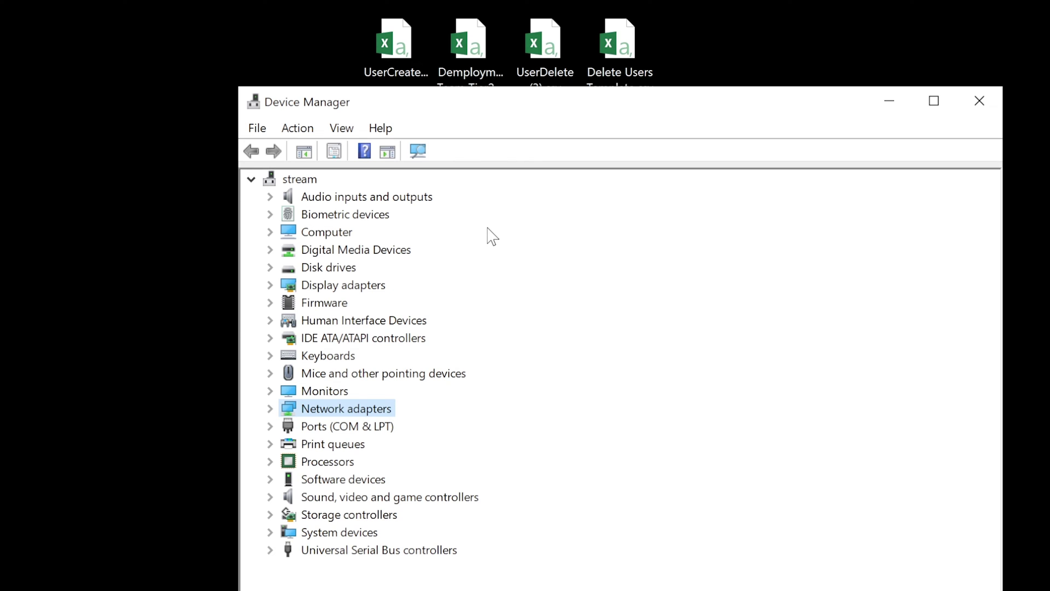
# Expand and collapse Sound, video and game controllers to check its devices
pyautogui.click(329, 498)
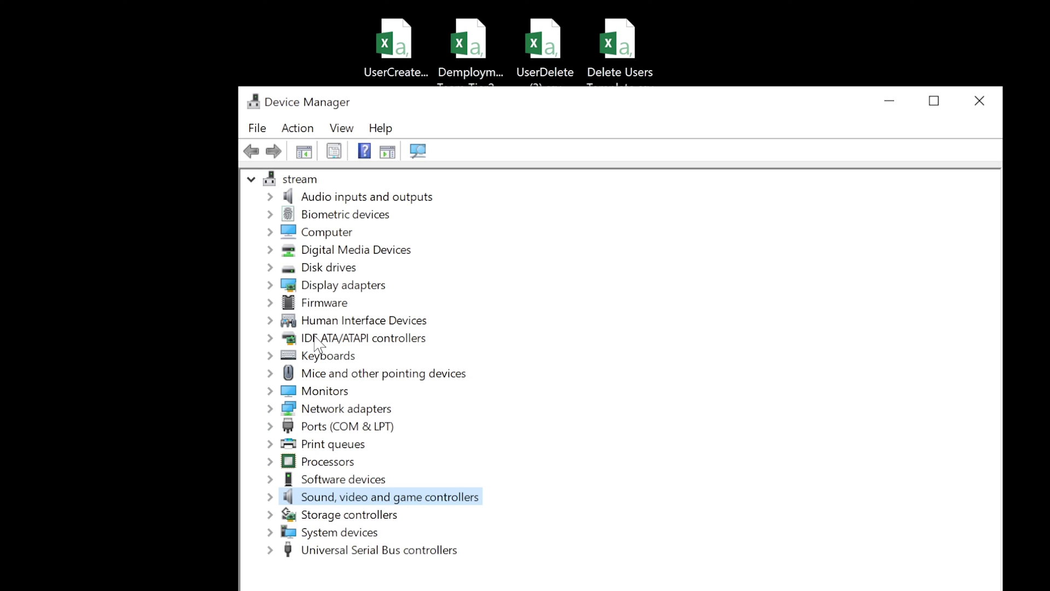
pyautogui.click(271, 496)
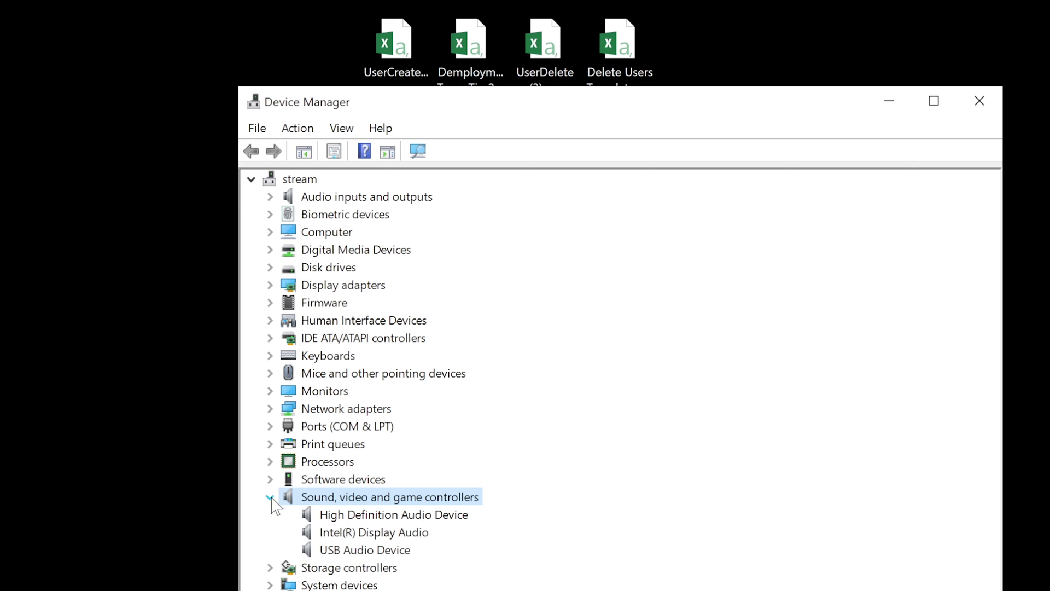
pyautogui.click(269, 497)
# Inspect the WAN Miniport, TP-Link, Realtek and VirtualBox network adapters, then close Device Manager
pyautogui.click(269, 409)
pyautogui.scroll(-1, 350, 426)
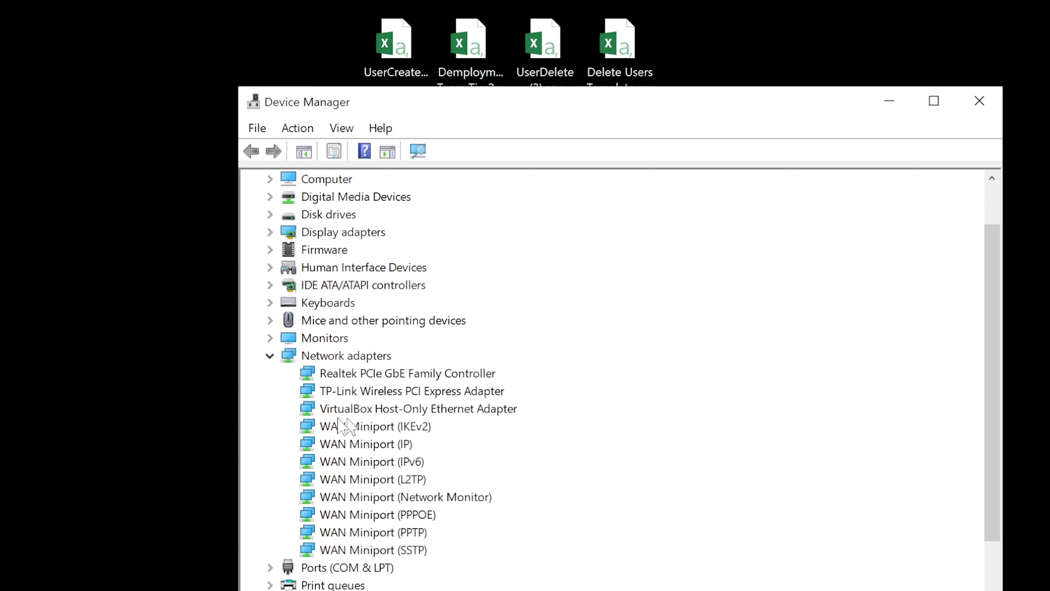
pyautogui.click(341, 425)
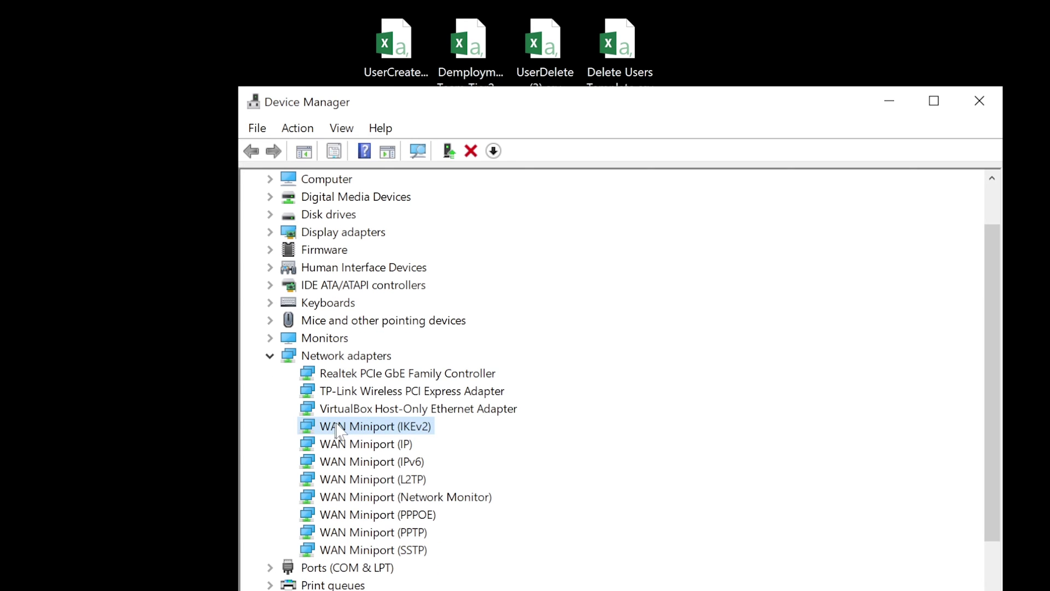
pyautogui.click(429, 392)
pyautogui.click(387, 379)
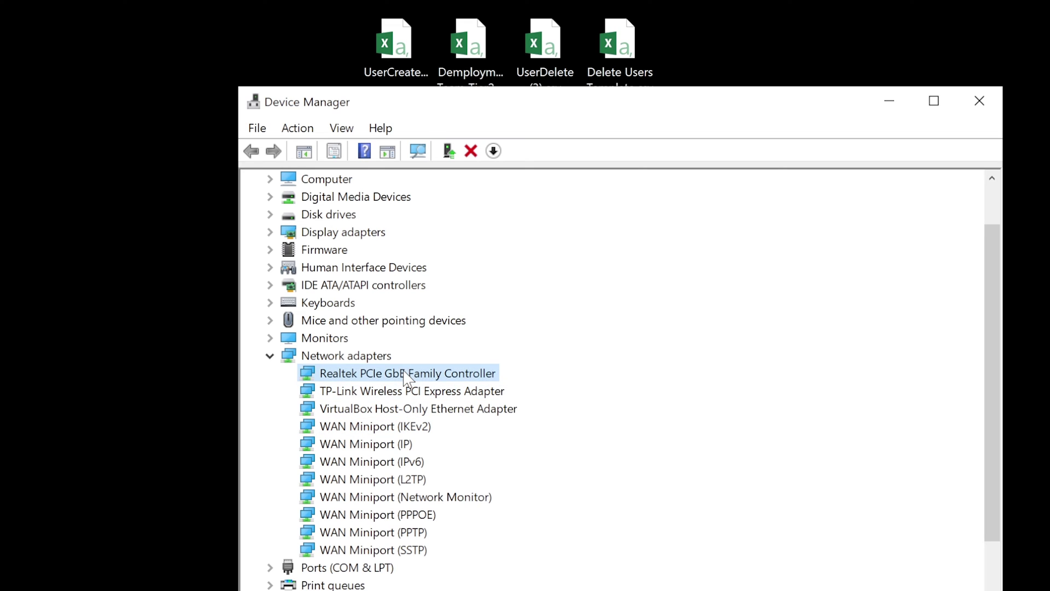
pyautogui.click(384, 391)
pyautogui.click(379, 409)
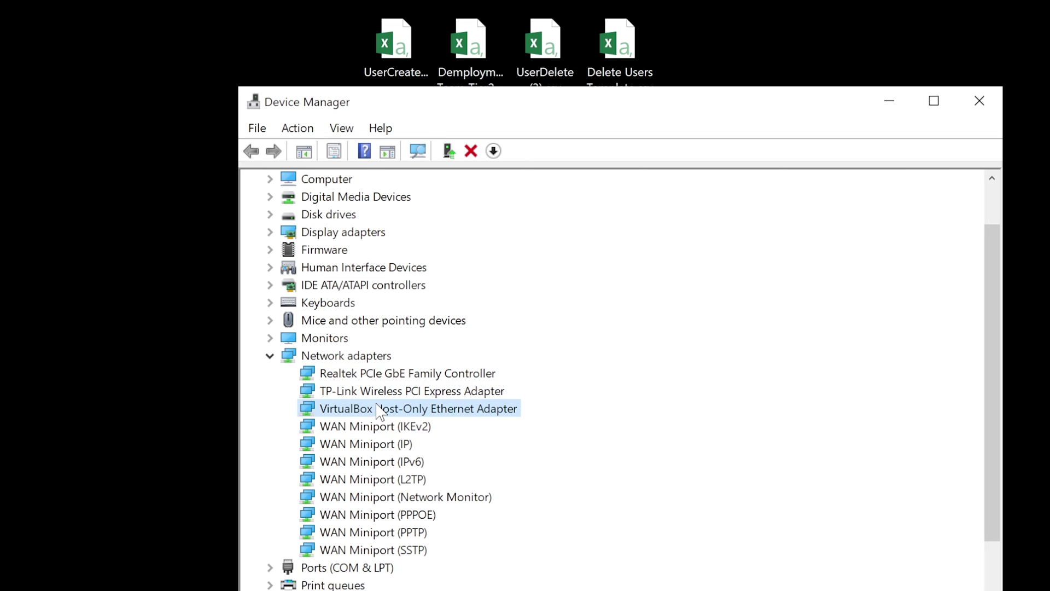
pyautogui.click(270, 356)
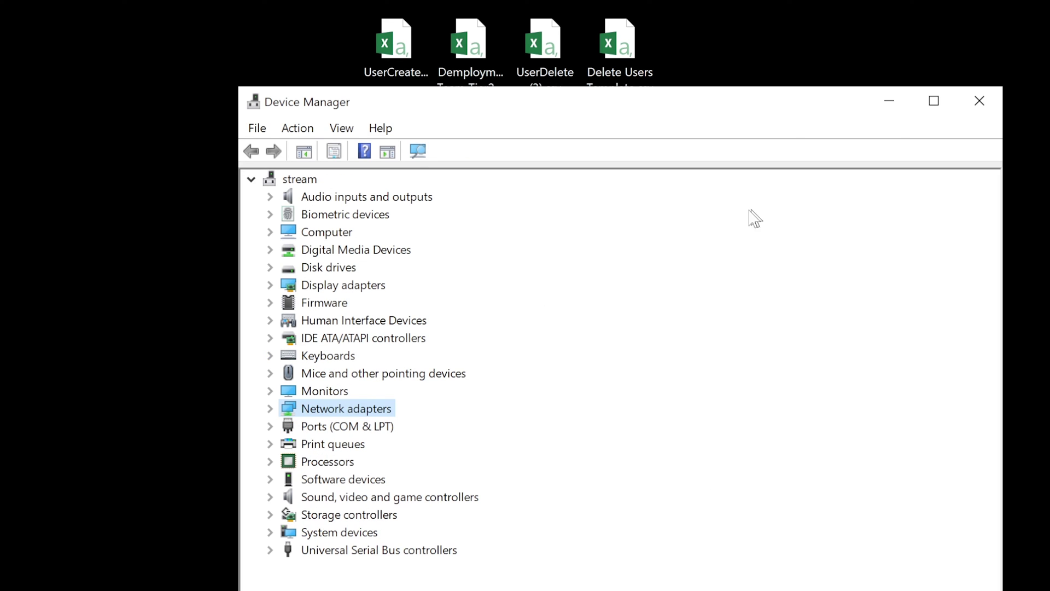
pyautogui.click(996, 93)
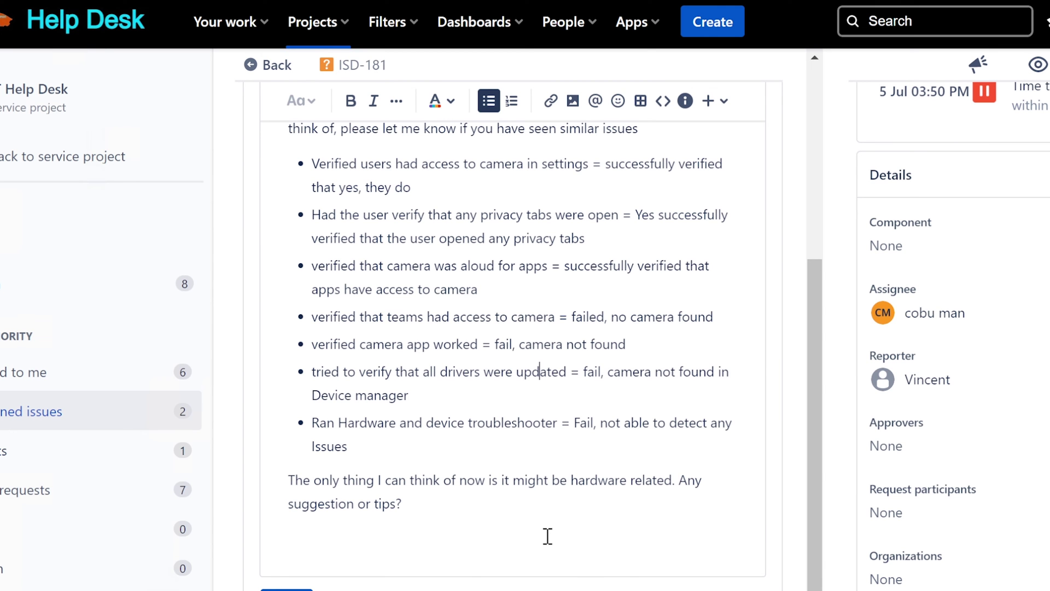
pyautogui.scroll(-2, 558, 519)
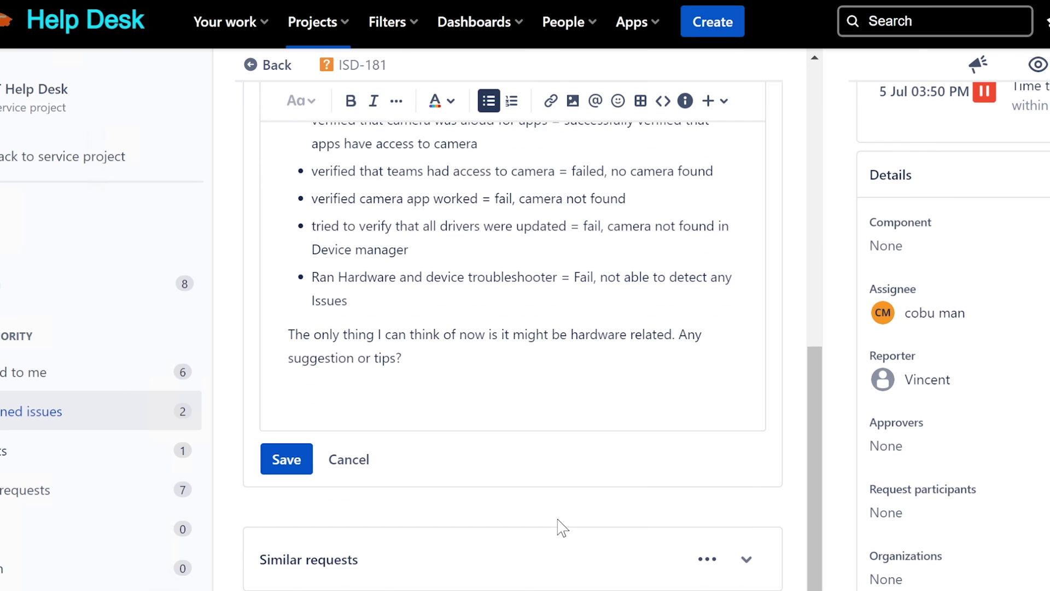
pyautogui.scroll(6, 558, 524)
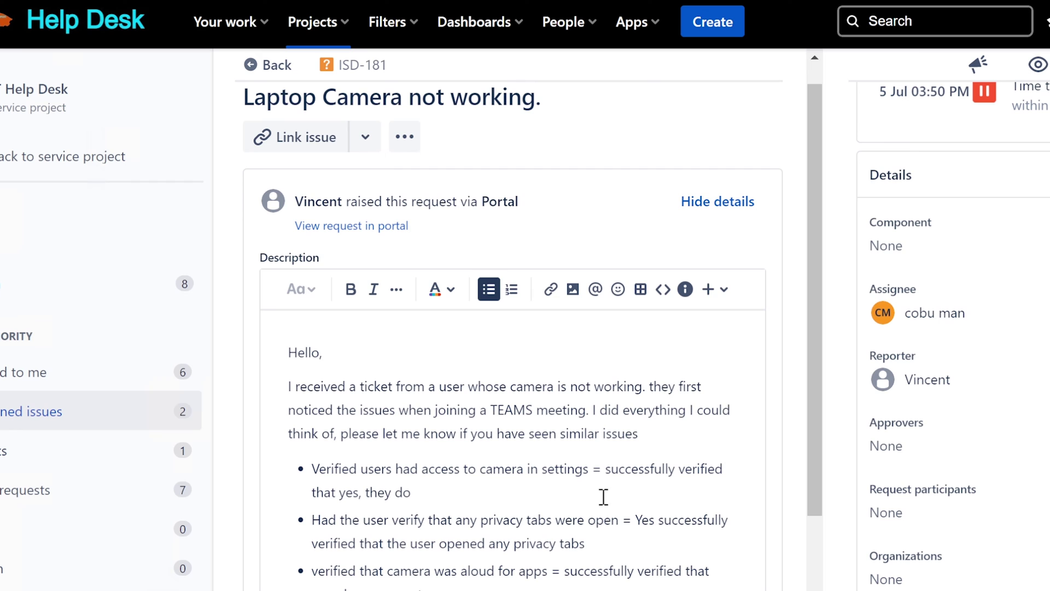
pyautogui.scroll(2, 810, 329)
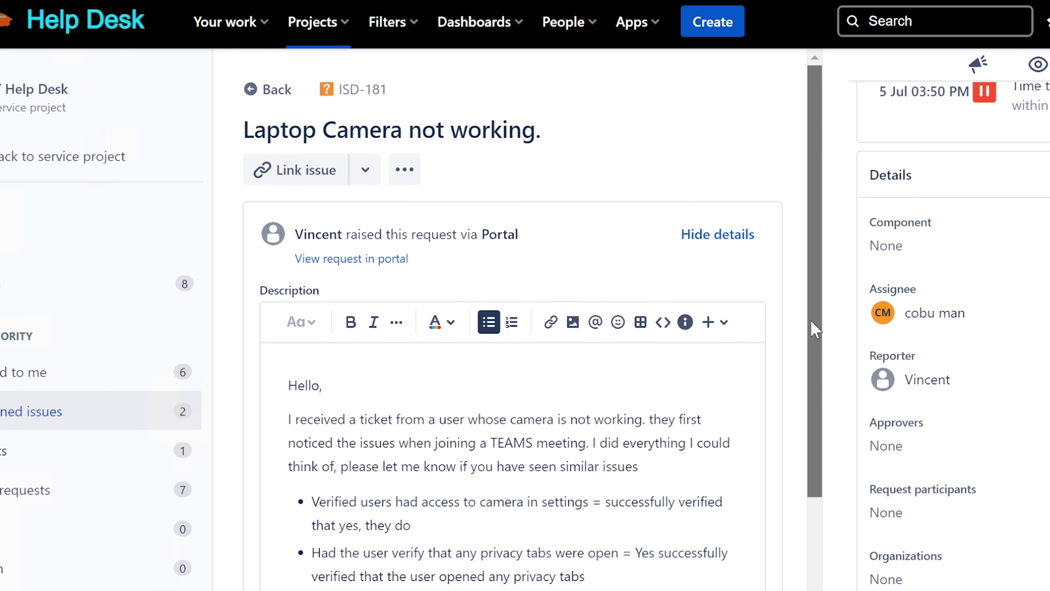
pyautogui.click(250, 131)
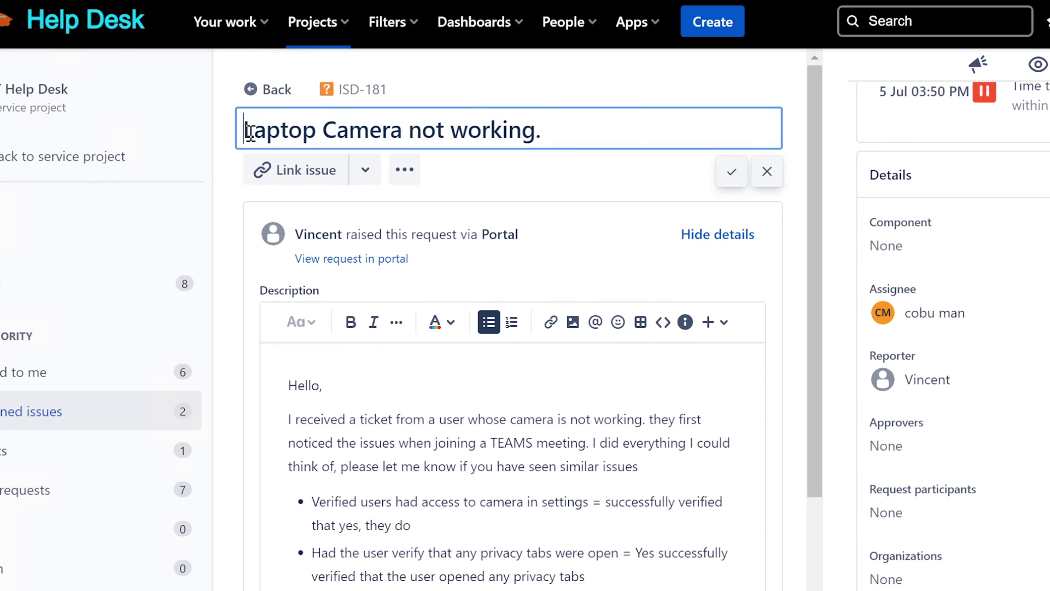
pyautogui.click(558, 124)
pyautogui.scroll(-8, 542, 555)
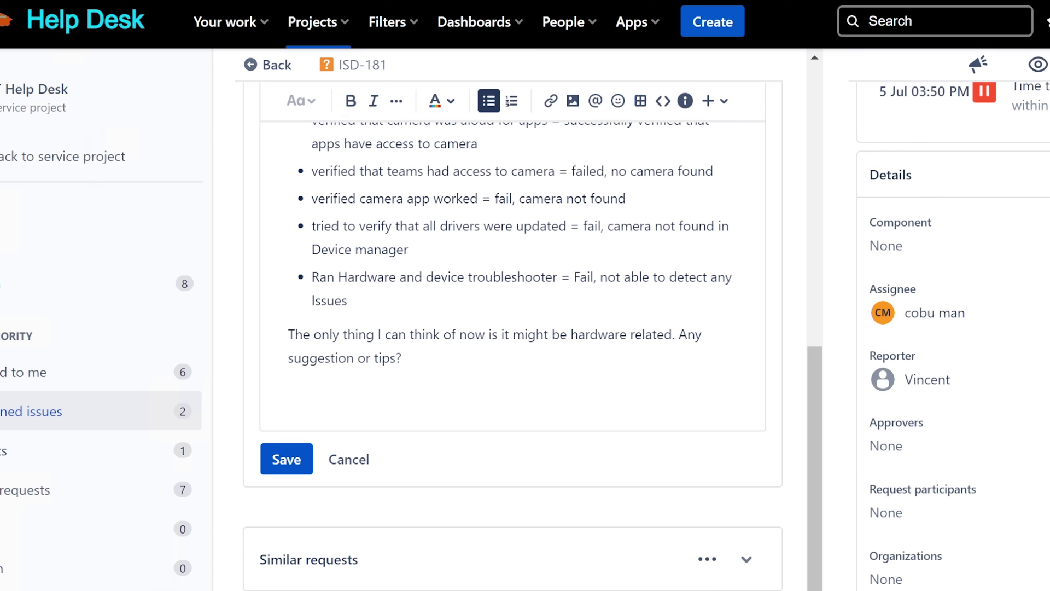
# Draft a PC support reply agreeing the webcam fault is most likely hardware (camera)
pyautogui.hotkey('ctrl', 'Return')
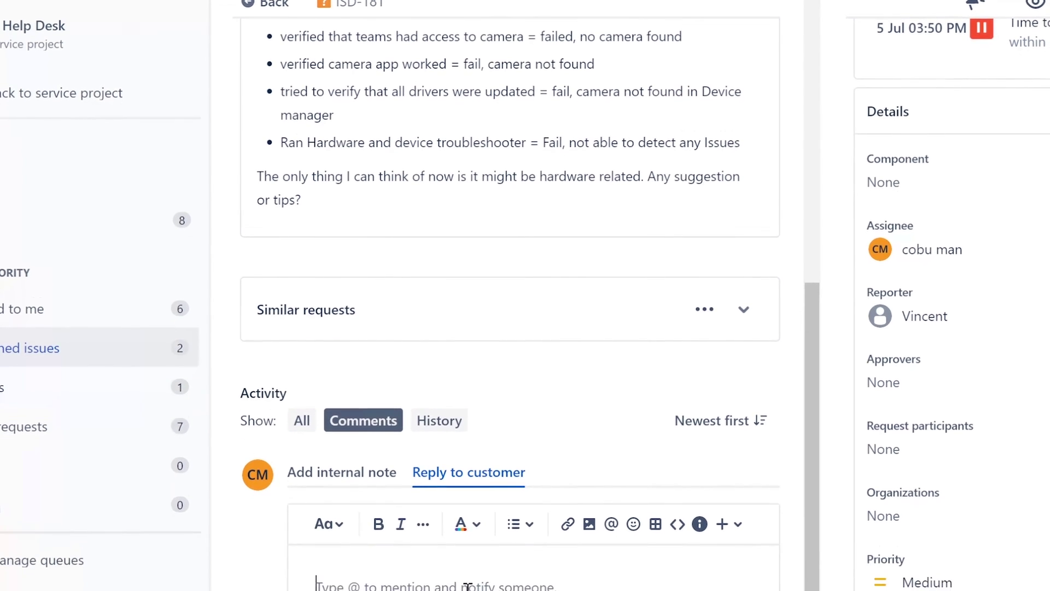
pyautogui.write('Hello')
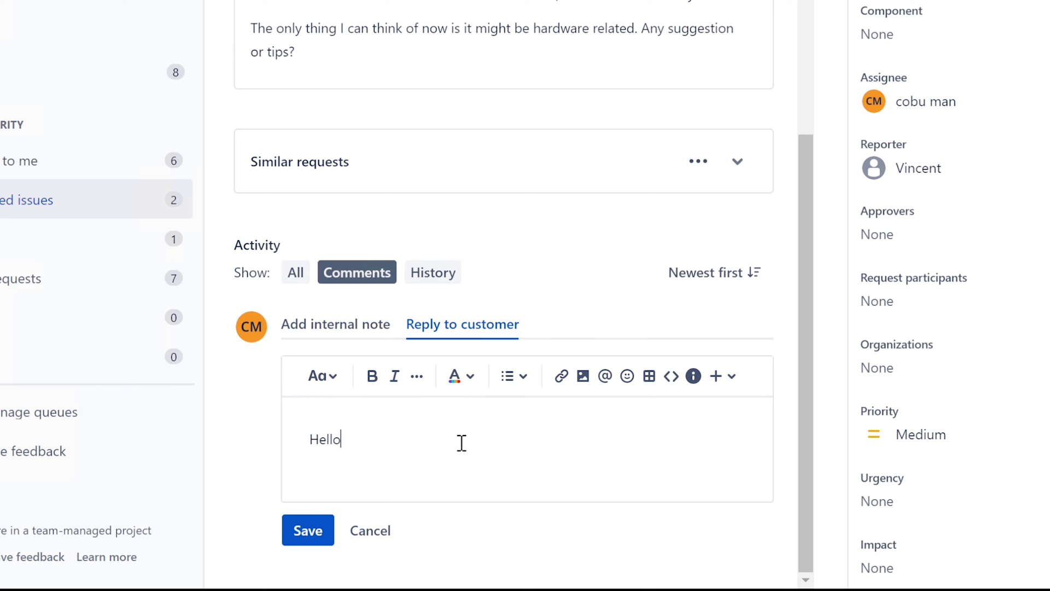
pyautogui.write(' Vincent. This is Ervin wi')
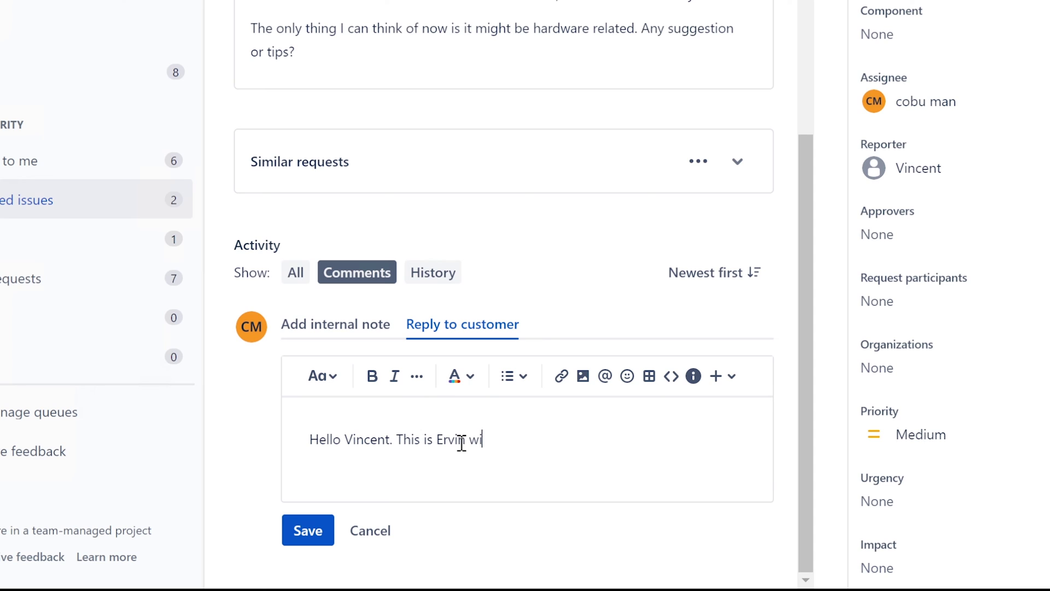
pyautogui.write('th Pc')
pyautogui.press('BackSpace')
pyautogui.write('C support. I have ')
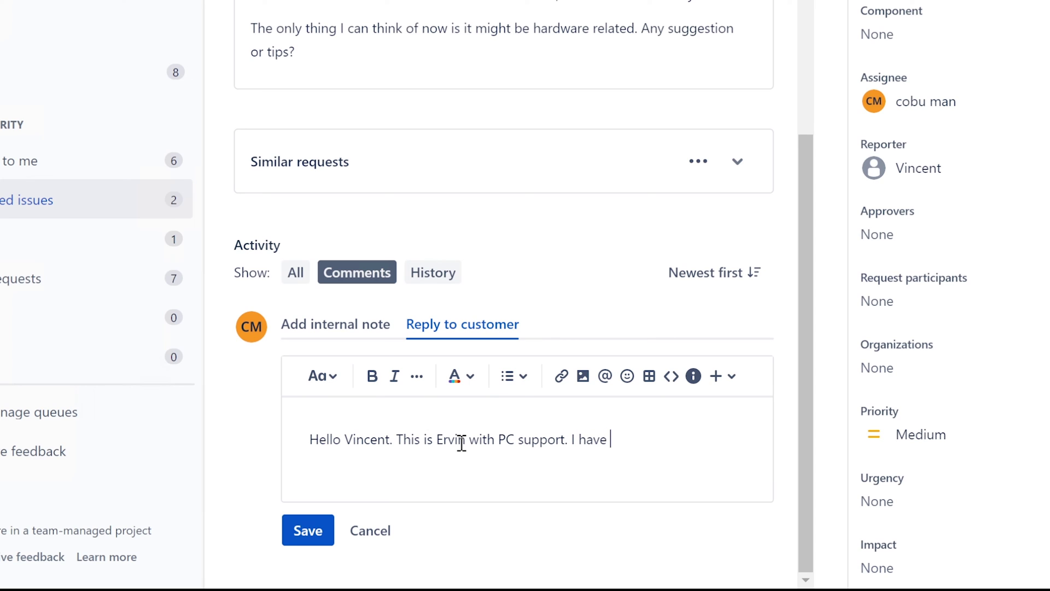
pyautogui.write('your ticket about ')
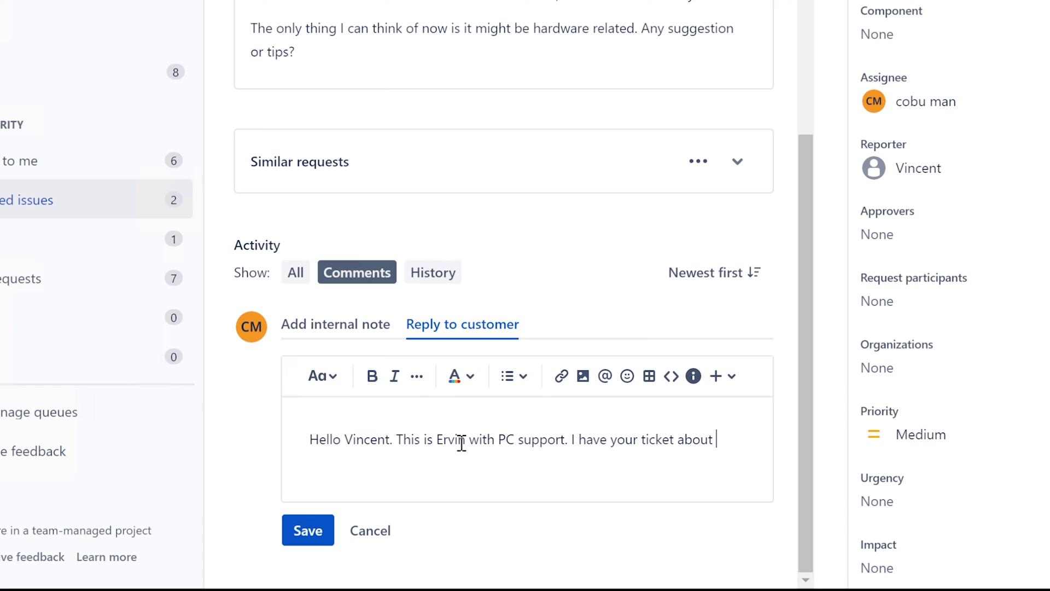
pyautogui.write('webcam not working')
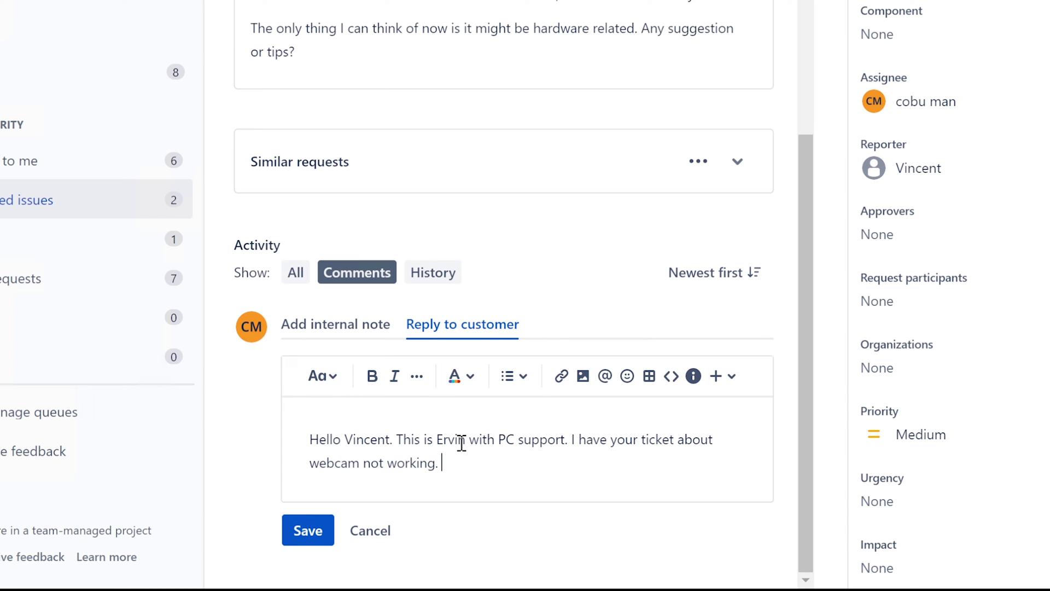
pyautogui.write('. It looks like you checked everyth')
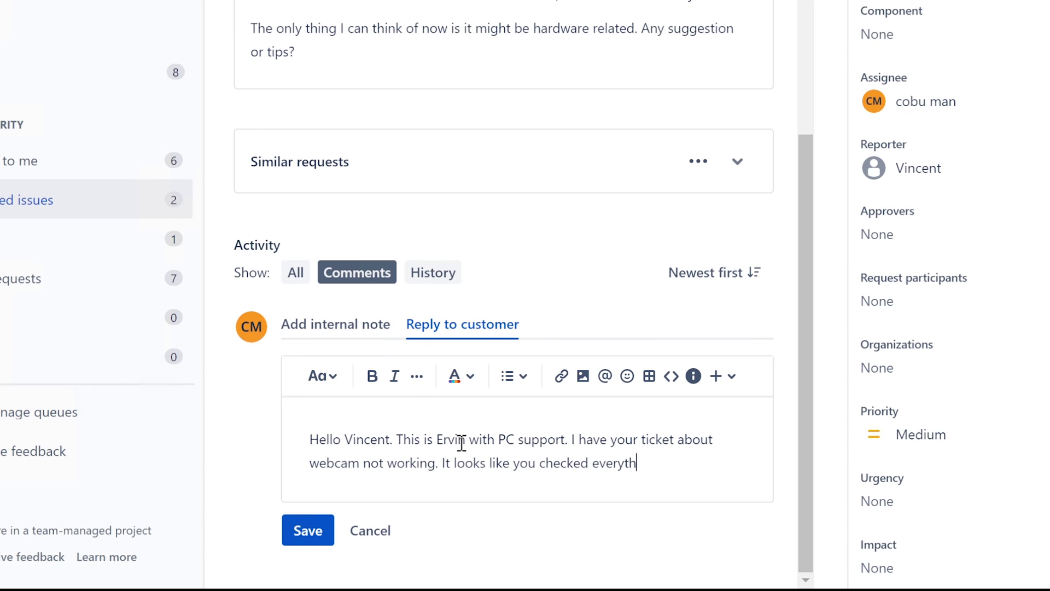
pyautogui.write('ing correctly. I thi')
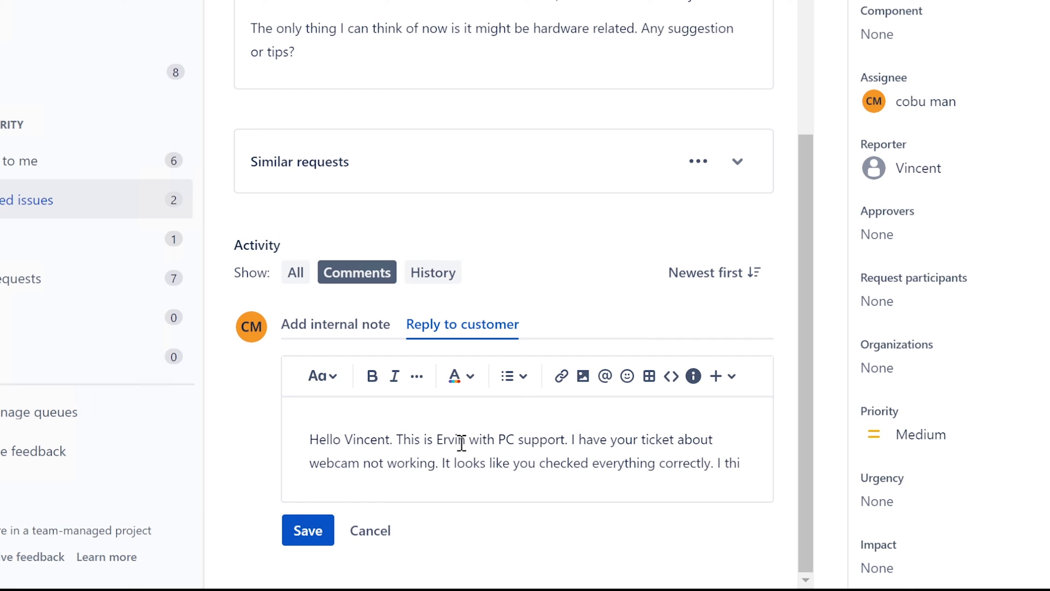
pyautogui.write('nk')
pyautogui.press('BackSpace')
pyautogui.press('BackSpace')
pyautogui.press('BackSpace')
pyautogui.press('BackSpace')
pyautogui.write('agree with')
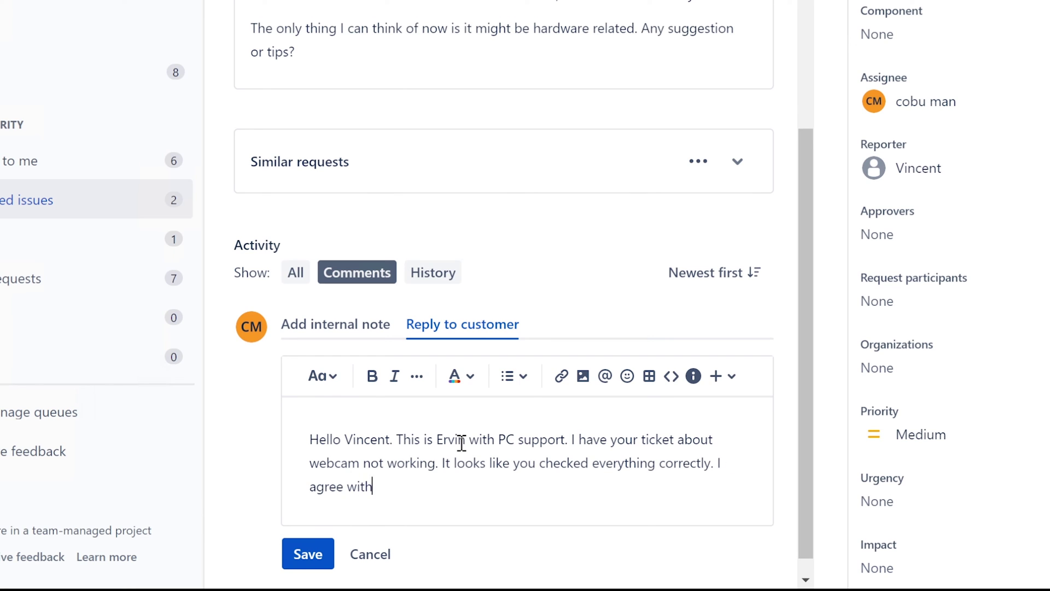
pyautogui.write(" you that it's most likely a bad ")
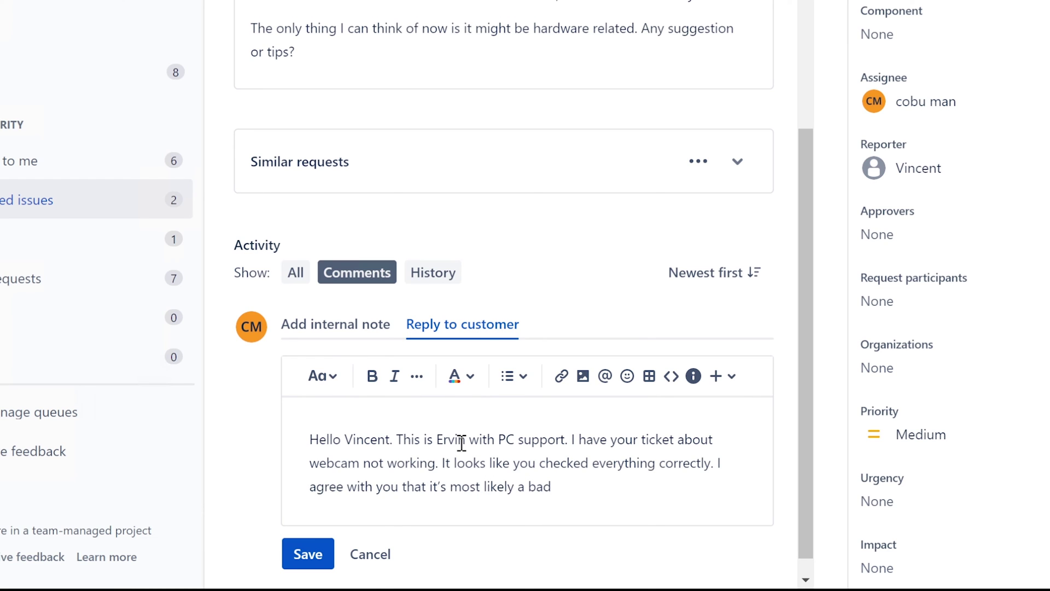
pyautogui.write('har')
pyautogui.press('BackSpace')
pyautogui.press('BackSpace')
pyautogui.press('BackSpace')
pyautogui.press('BackSpace')
pyautogui.press('BackSpace')
pyautogui.press('BackSpace')
pyautogui.press('BackSpace')
pyautogui.write('hardware (camera)')
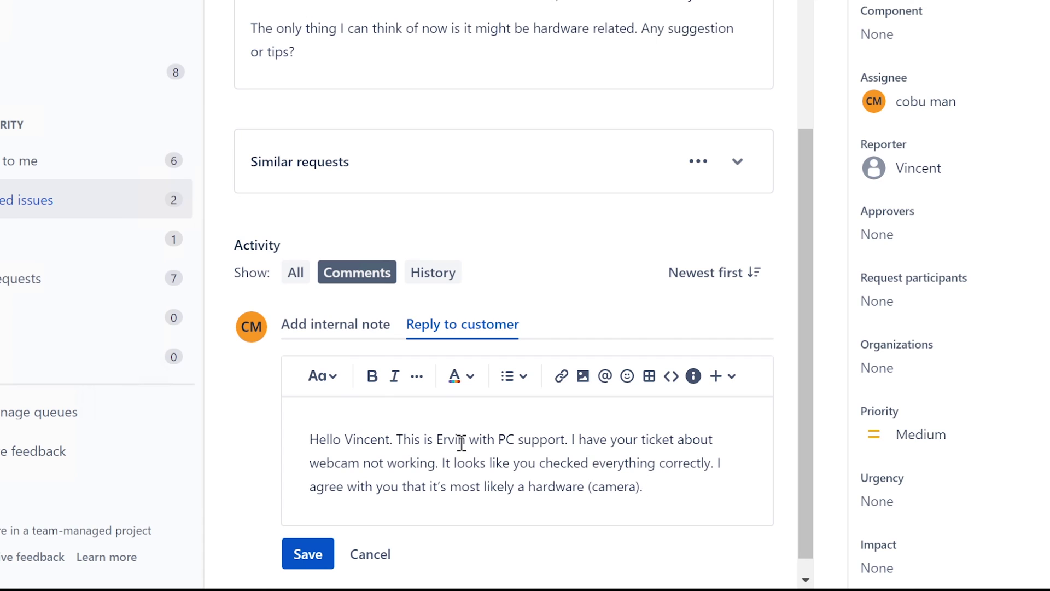
pyautogui.write('.')
# Add a paragraph suggesting a fix under warranty, correcting 'warranety' to 'warranty'
pyautogui.press('Return')
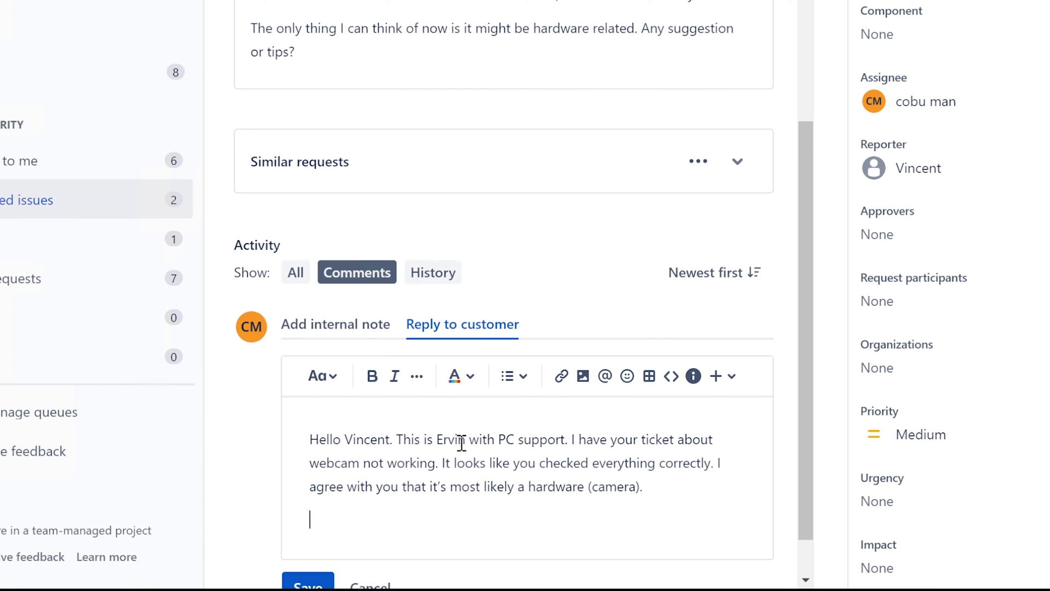
pyautogui.write('If possible to fix it u')
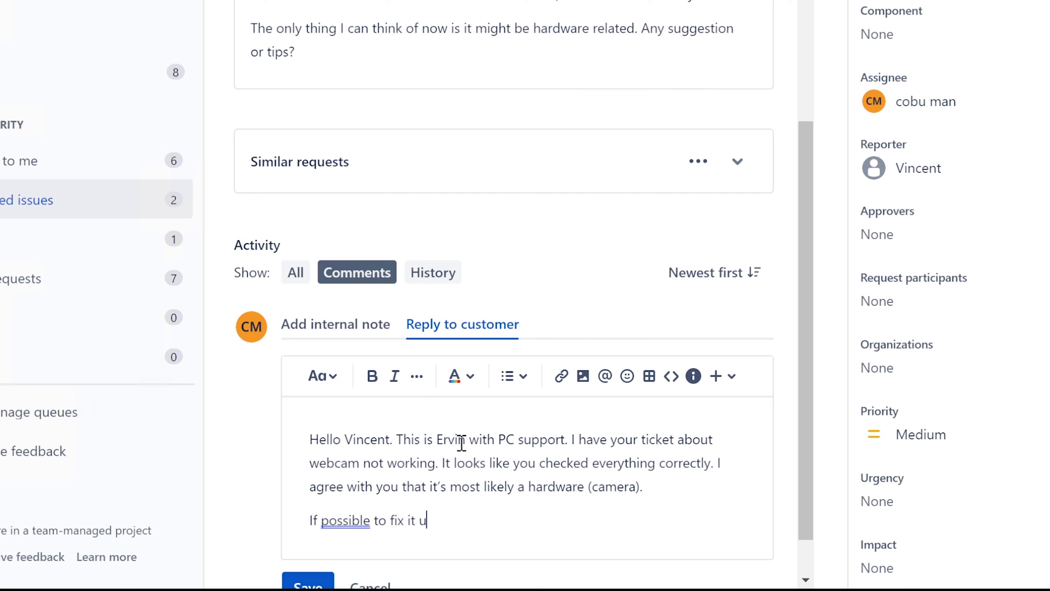
pyautogui.write('nder warranety')
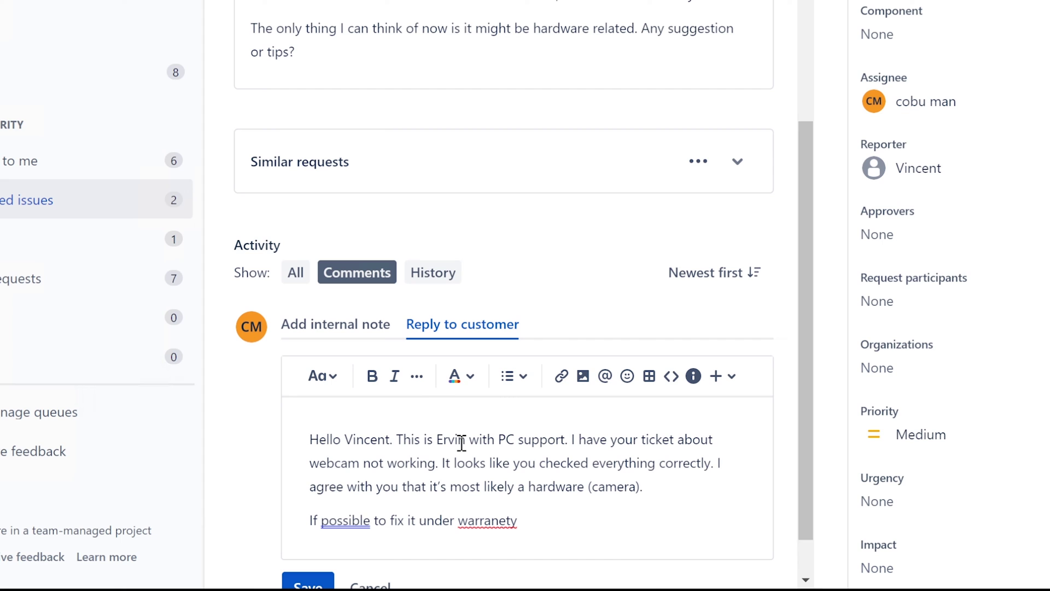
pyautogui.write('ould')
pyautogui.rightClick(466, 520)
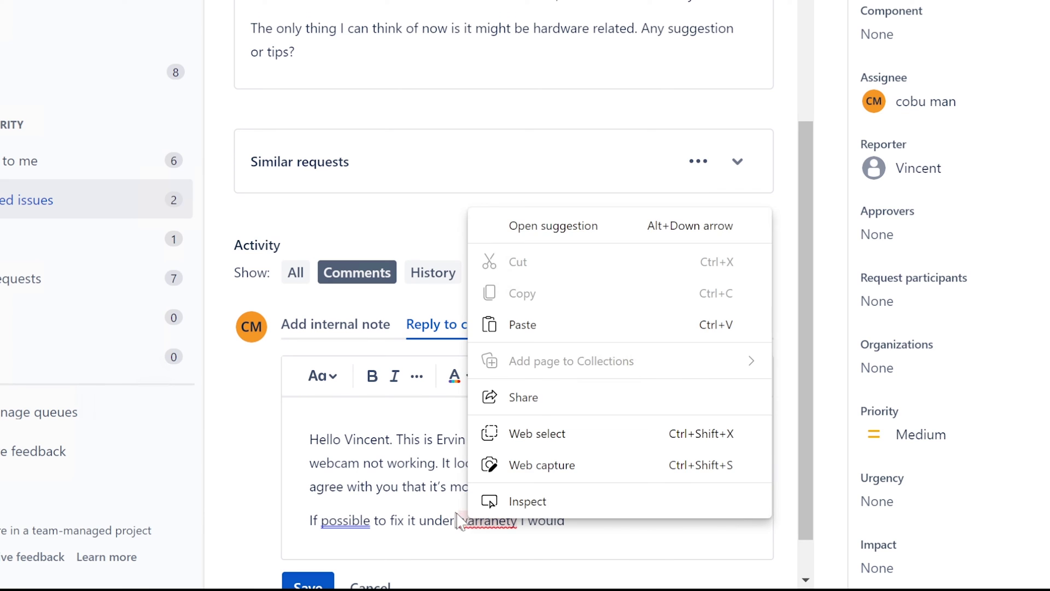
pyautogui.click(462, 519)
pyautogui.click(534, 389)
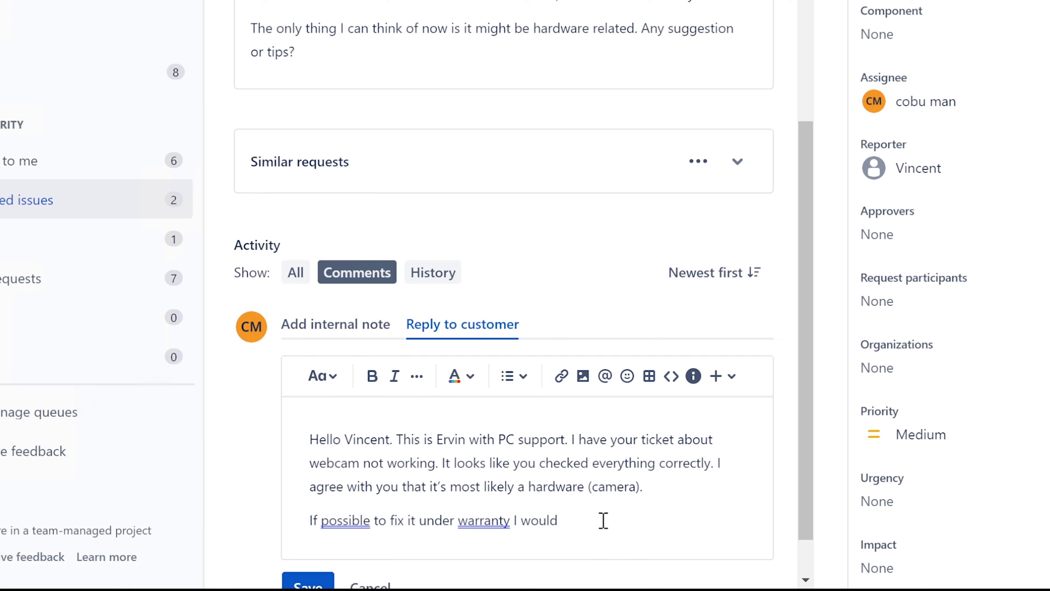
# Add 'For example, contact HP, Lenovo, Dell or etc...', fixing the Lenovo misspelling
pyautogui.write('do that. For exam')
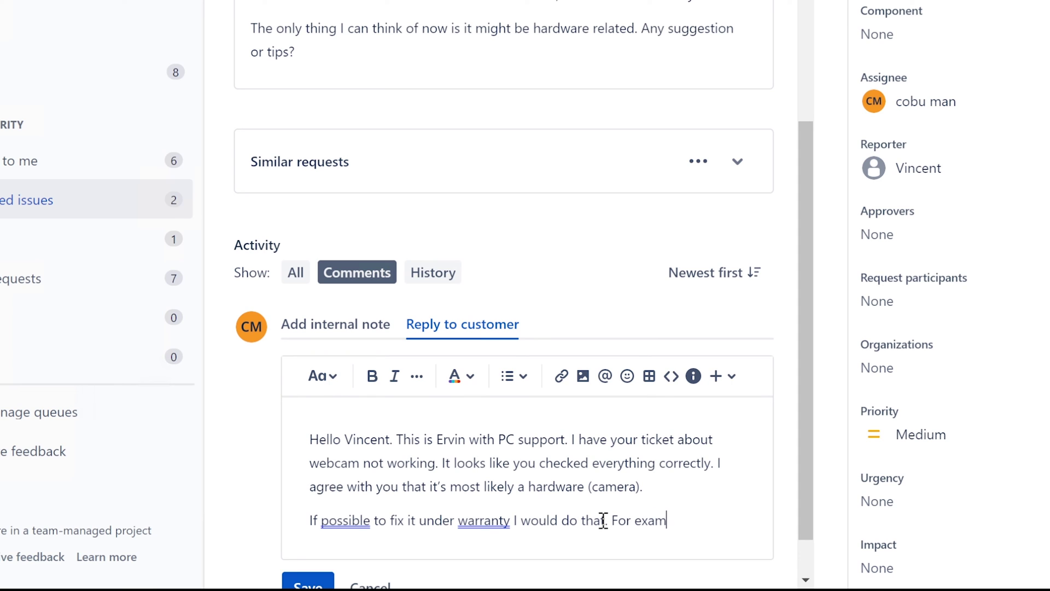
pyautogui.write('ple, contact HP, Len')
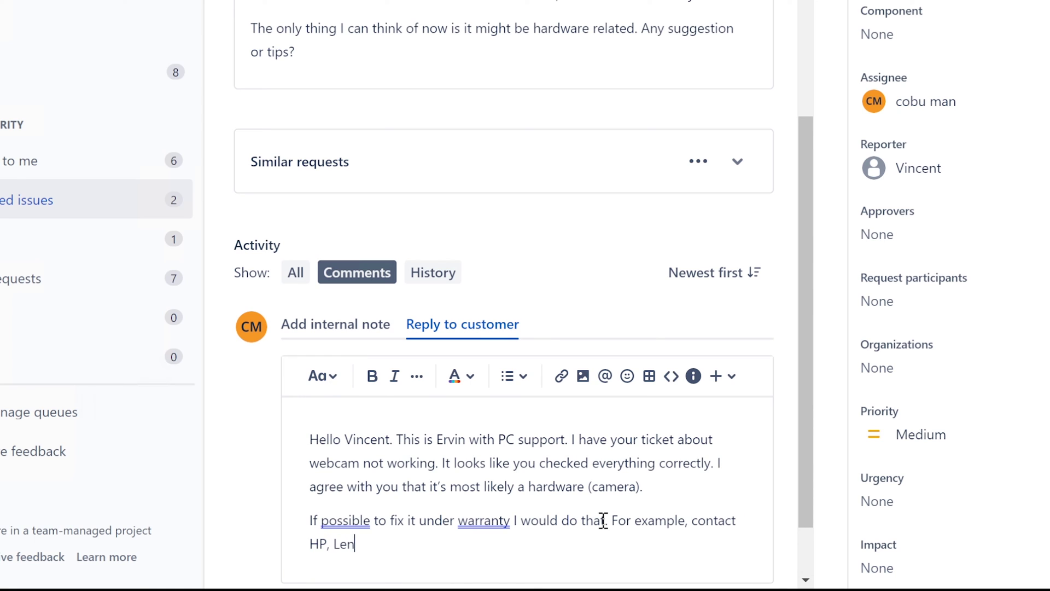
pyautogui.write('eov')
pyautogui.press('BackSpace')
pyautogui.write('eovo, Dell')
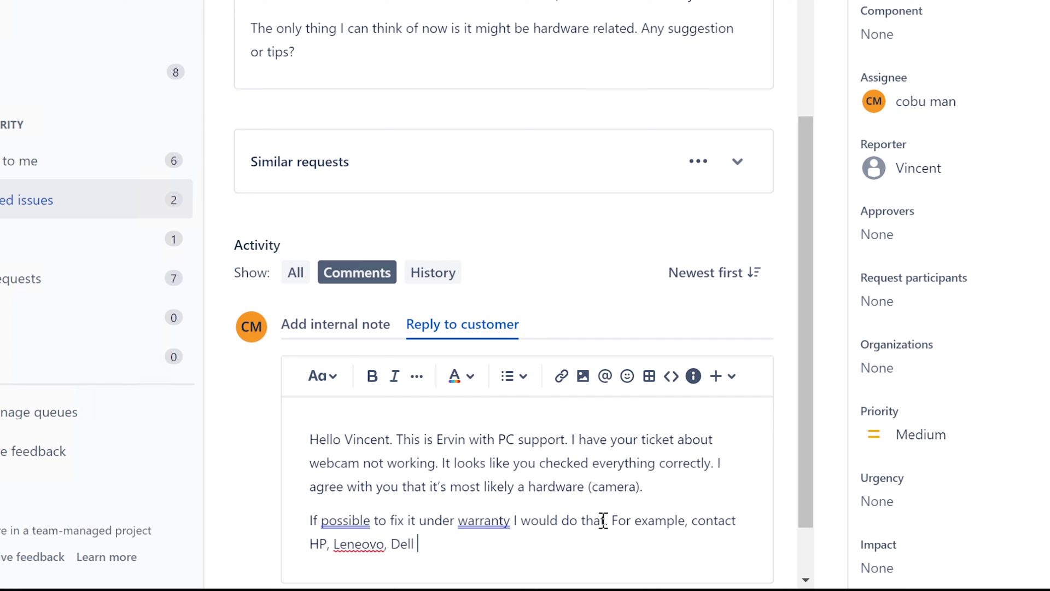
pyautogui.write(' or etc...')
pyautogui.click(368, 543)
pyautogui.press('Return')
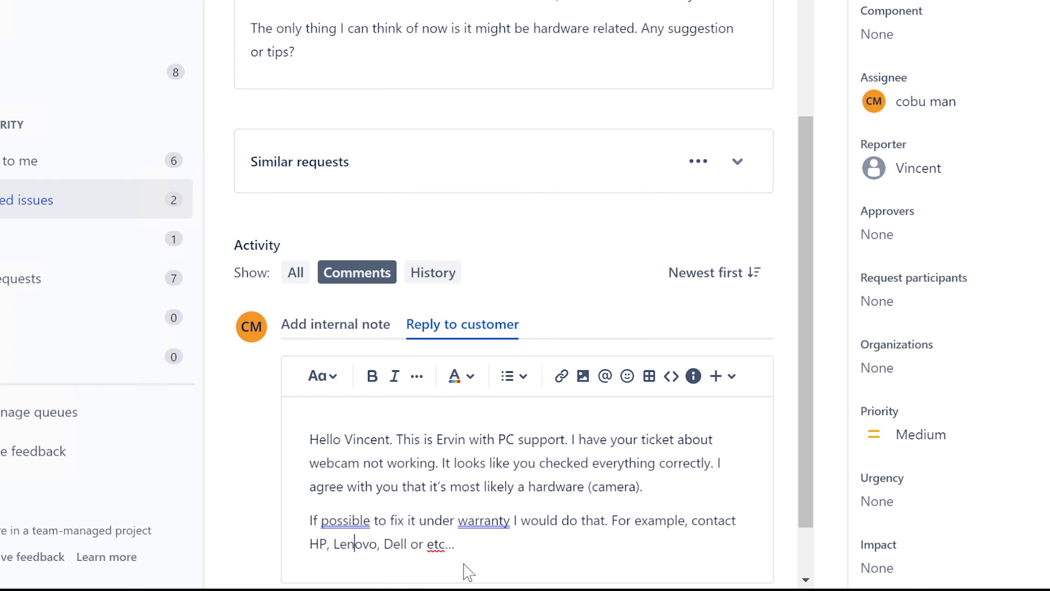
pyautogui.click(463, 543)
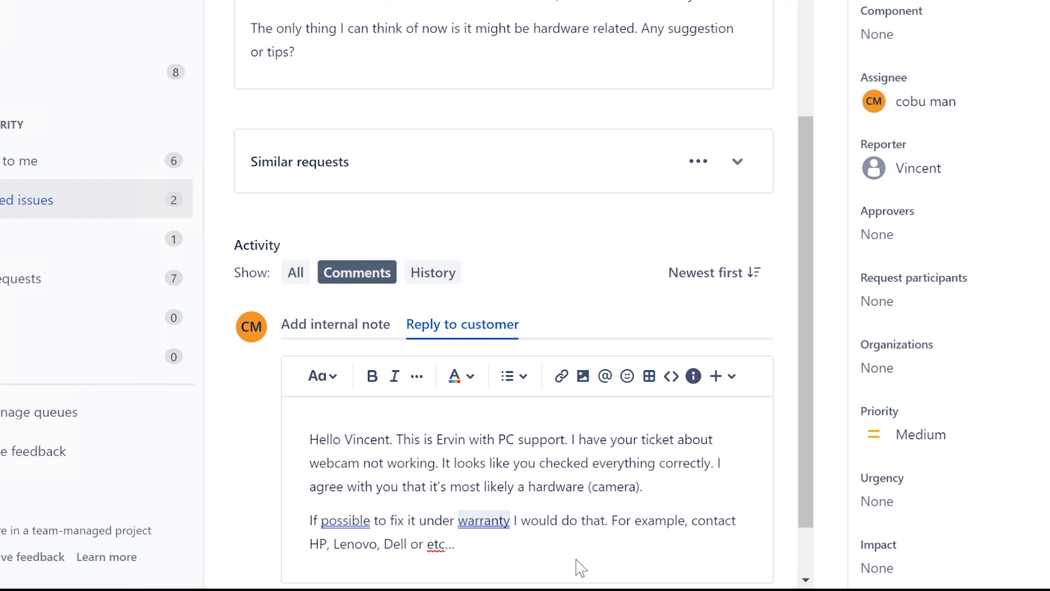
pyautogui.scroll(-2, 600, 537)
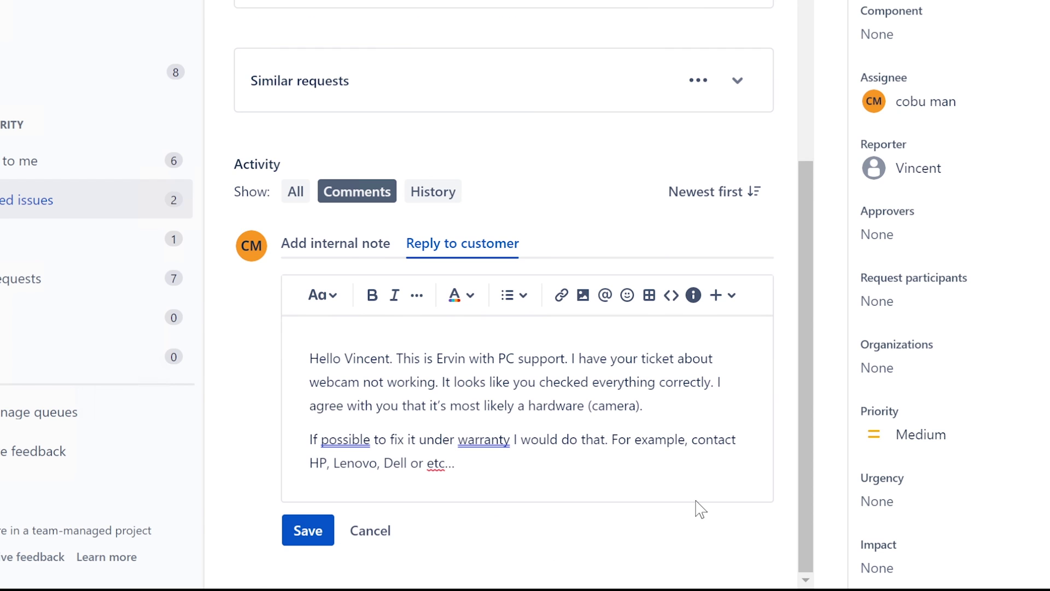
# Post the warranty reply on ISD-181 and switch to the Unassigned issues queue
pyautogui.click(295, 536)
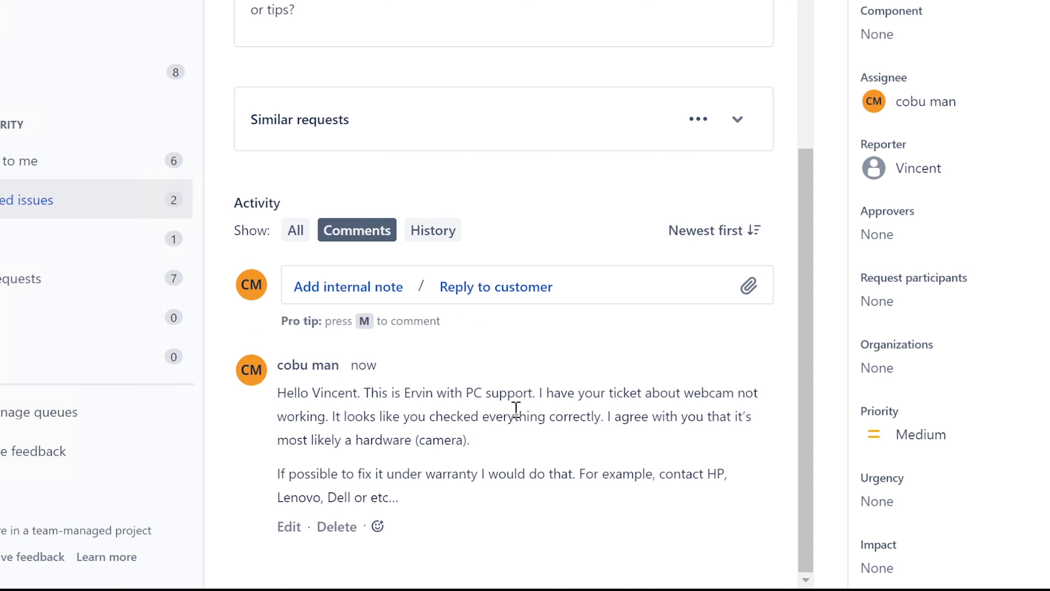
pyautogui.scroll(6, 515, 407)
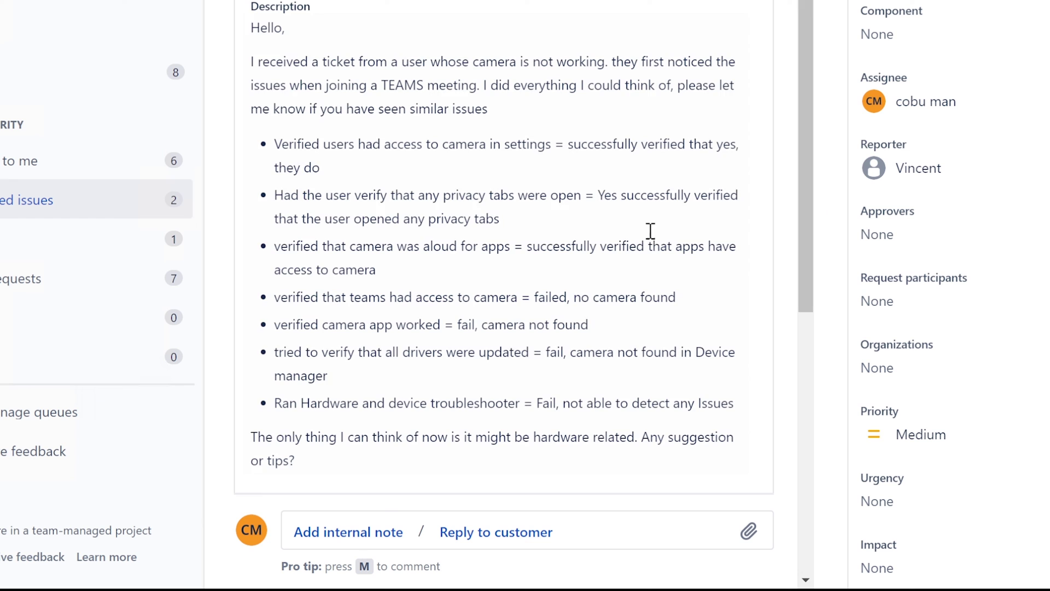
pyautogui.scroll(1, 809, 54)
pyautogui.scroll(1, 810, 55)
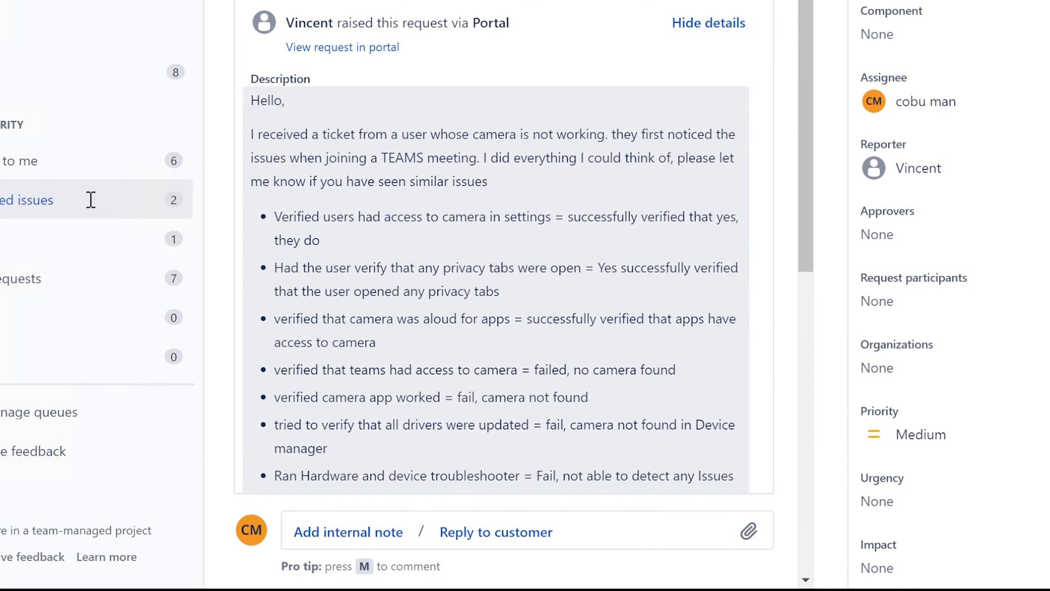
pyautogui.click(89, 199)
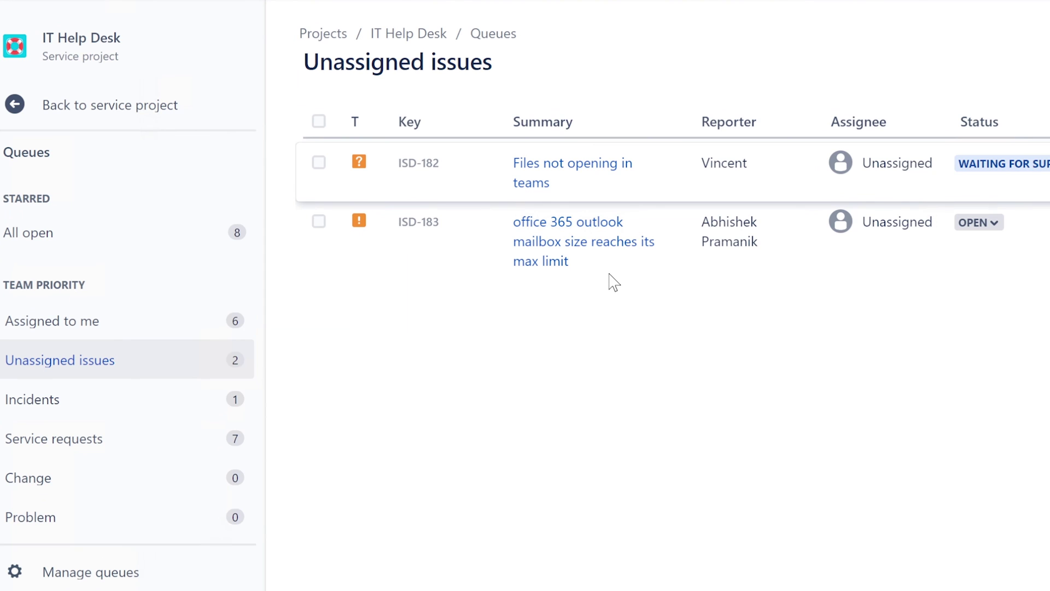
# Open ISD-176 from Assigned to me and set its status to Completed
pyautogui.click(92, 321)
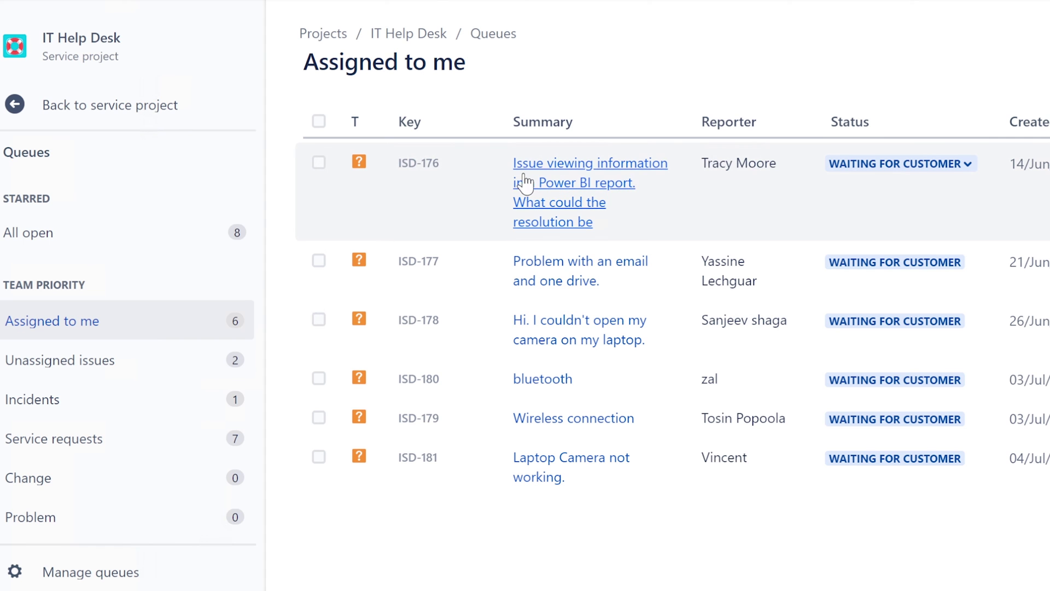
pyautogui.click(545, 175)
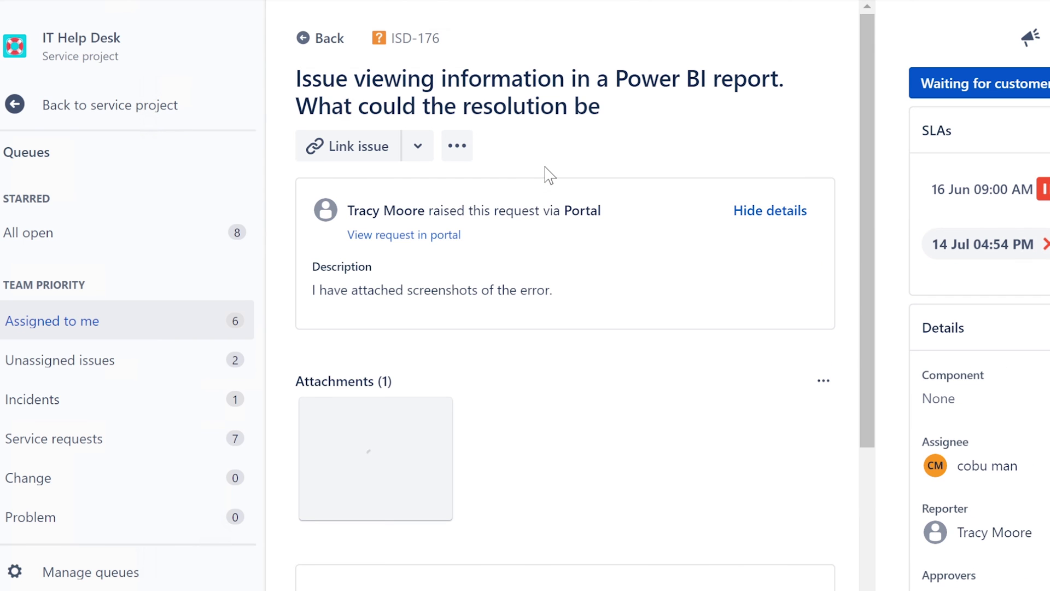
pyautogui.scroll(-8, 750, 461)
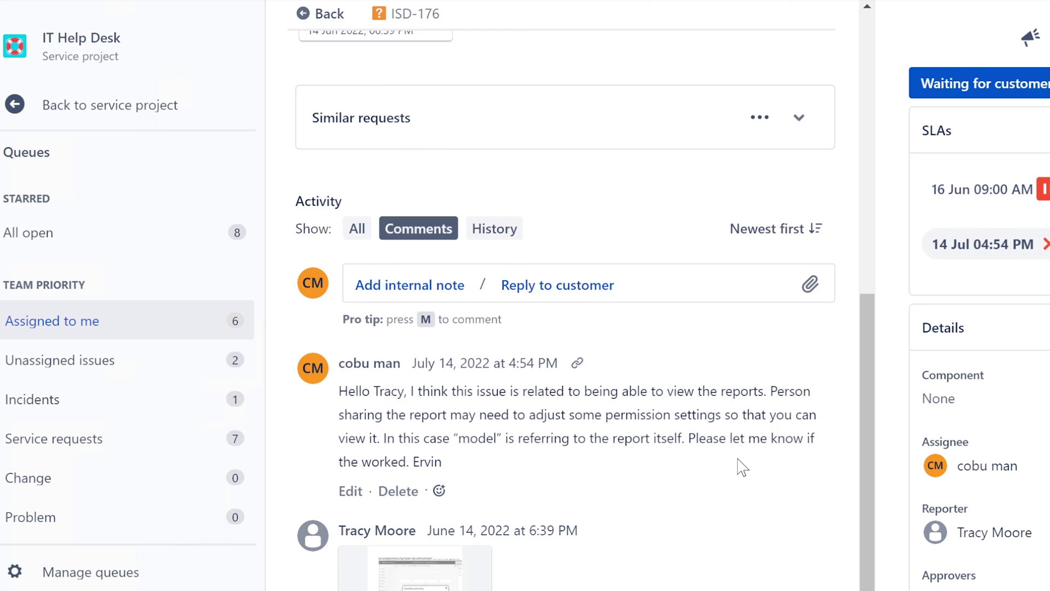
pyautogui.scroll(10, 742, 468)
pyautogui.click(984, 84)
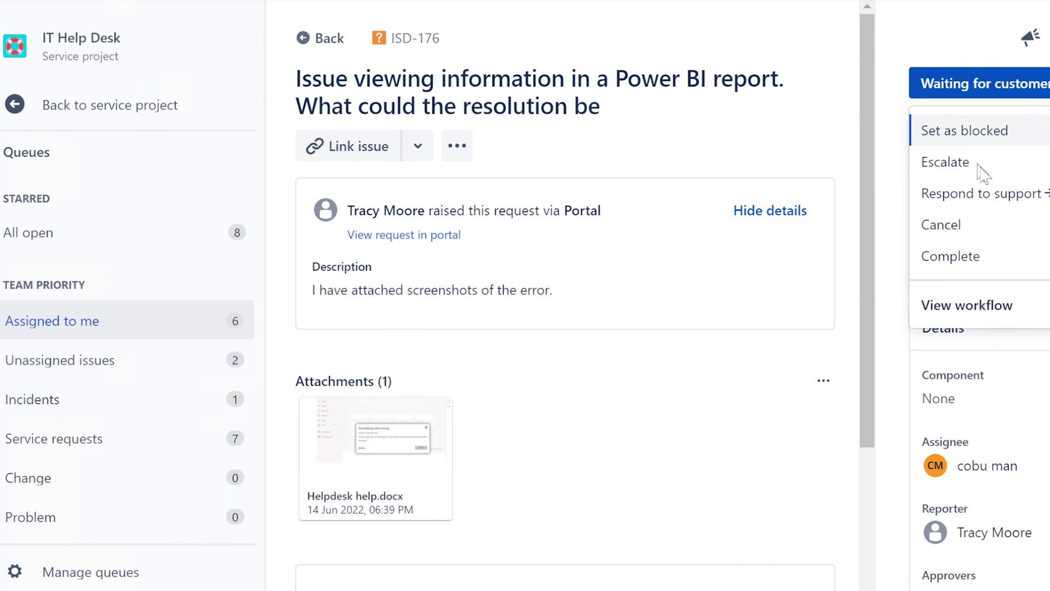
pyautogui.click(1010, 259)
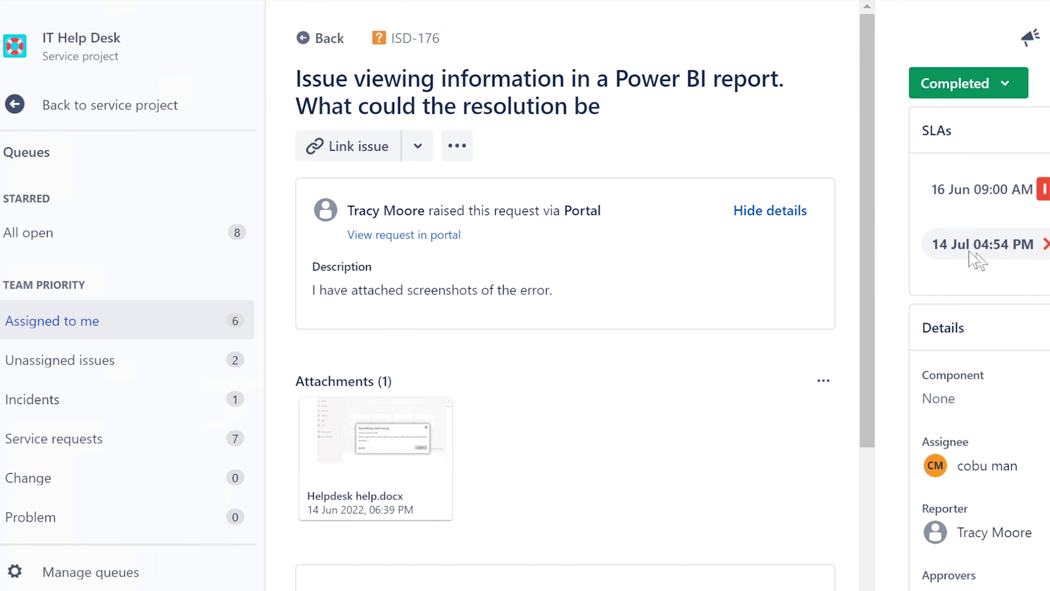
# Open ISD-177 from Assigned to me and mark it Completed
pyautogui.click(92, 318)
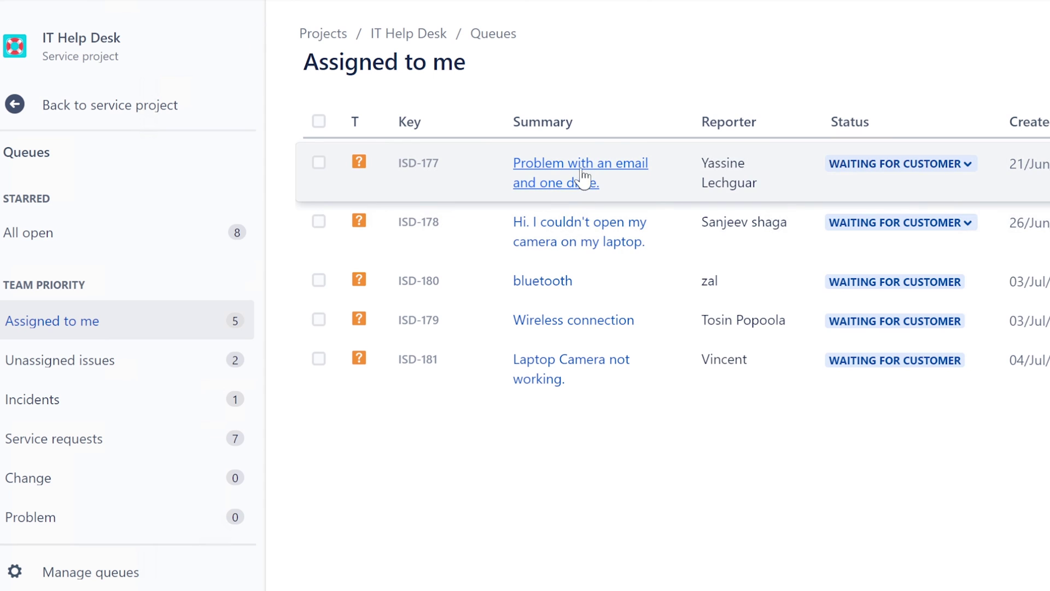
pyautogui.click(585, 171)
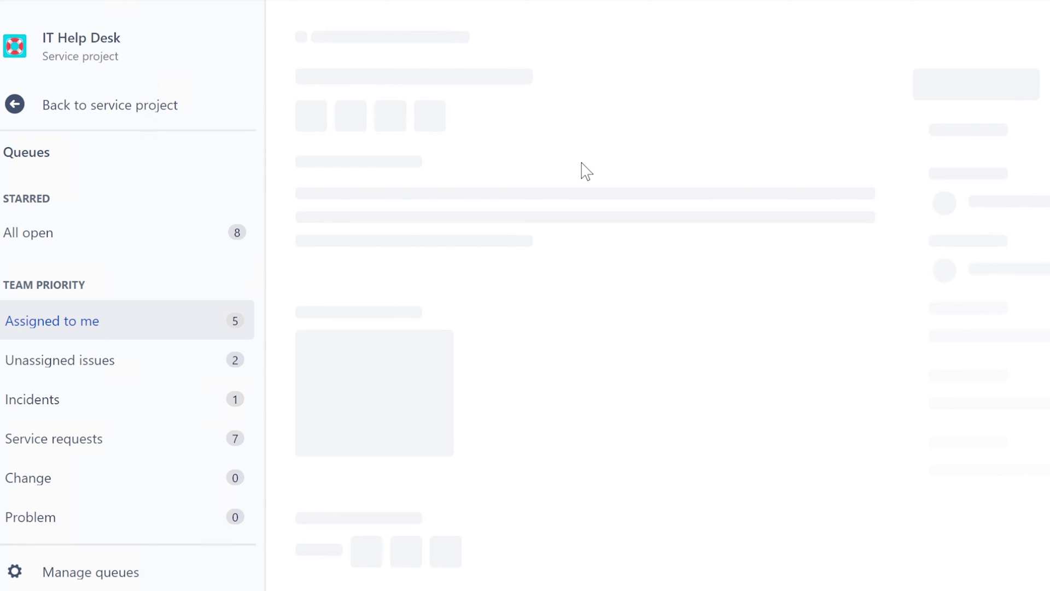
pyautogui.click(1006, 80)
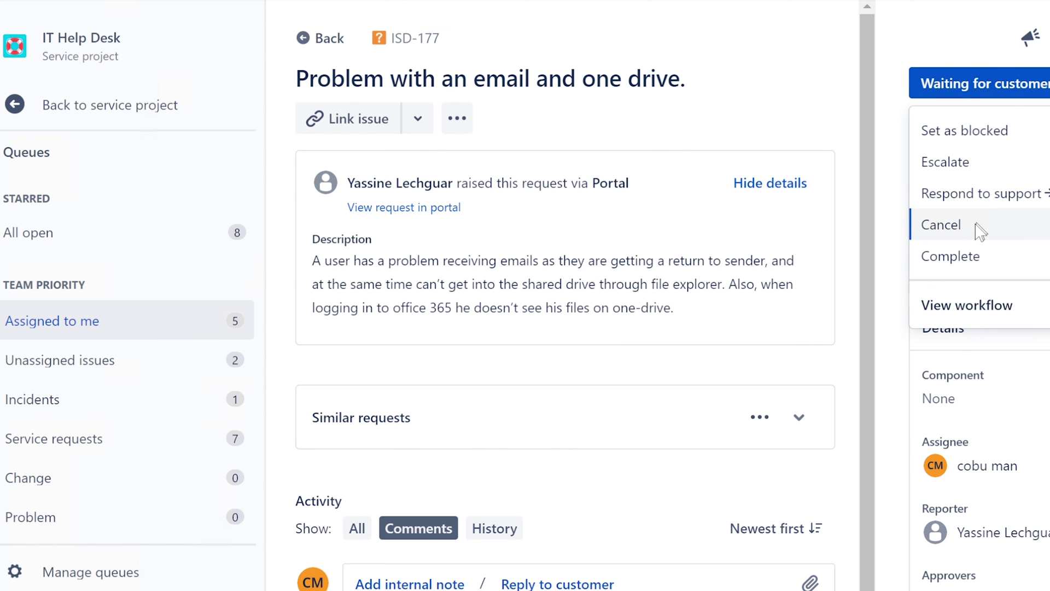
pyautogui.click(962, 253)
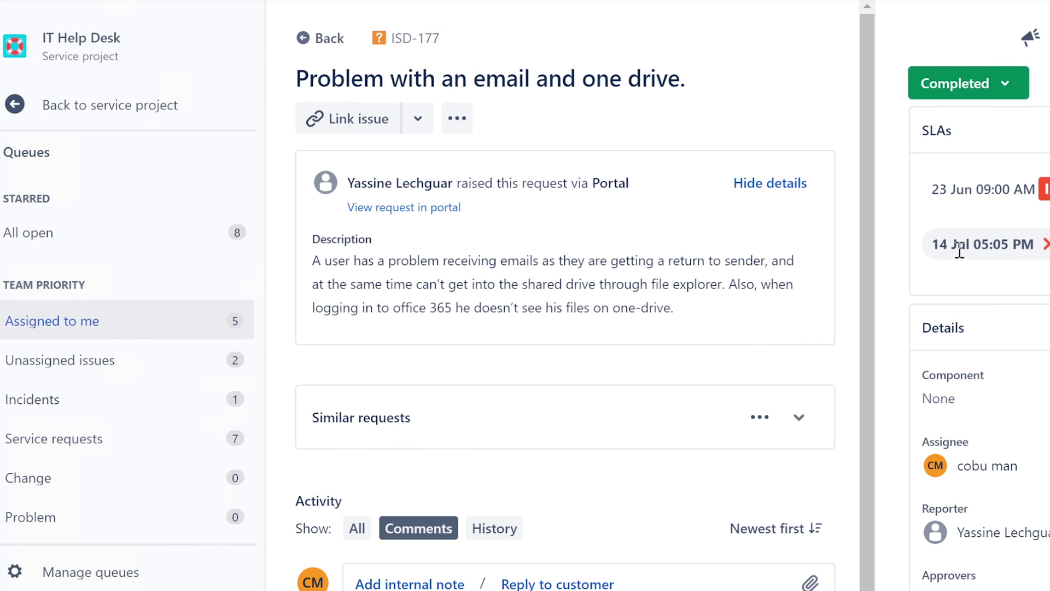
# From the Assigned to me queue, transition ISD-178 from Waiting for customer to Completed
pyautogui.click(77, 323)
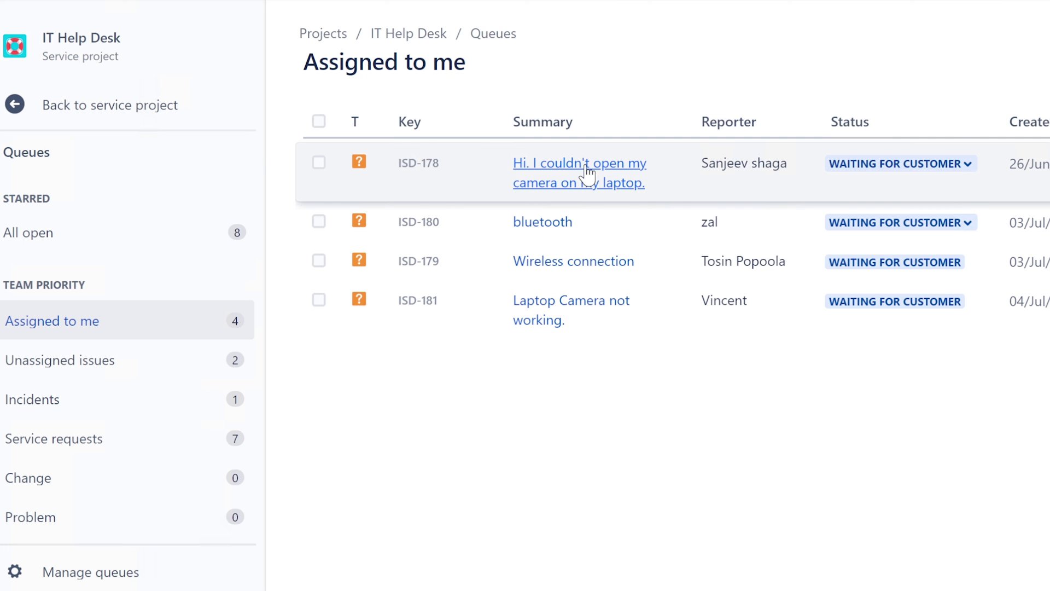
pyautogui.click(587, 174)
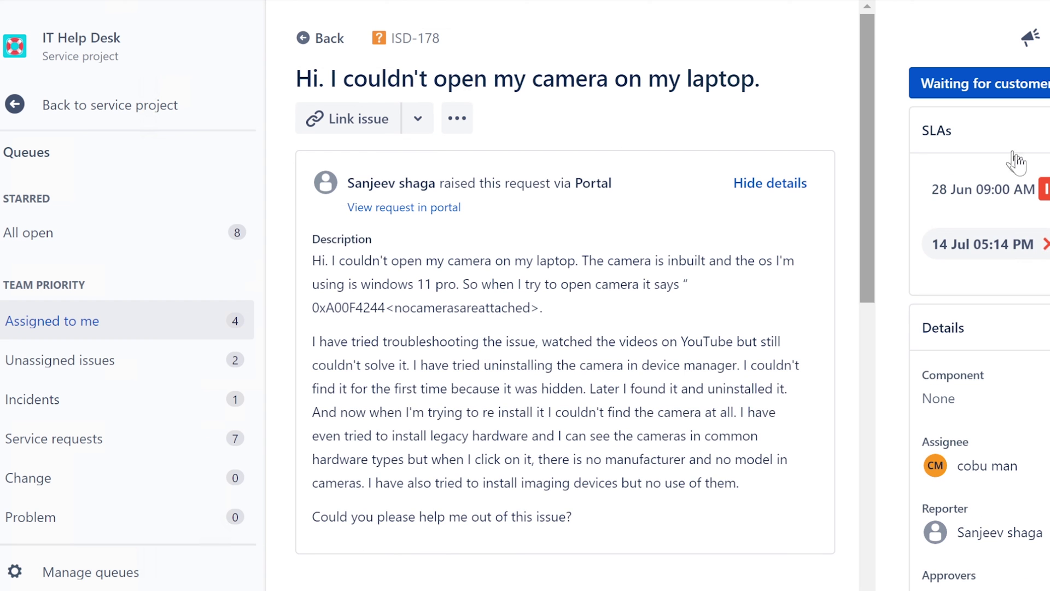
pyautogui.click(1006, 101)
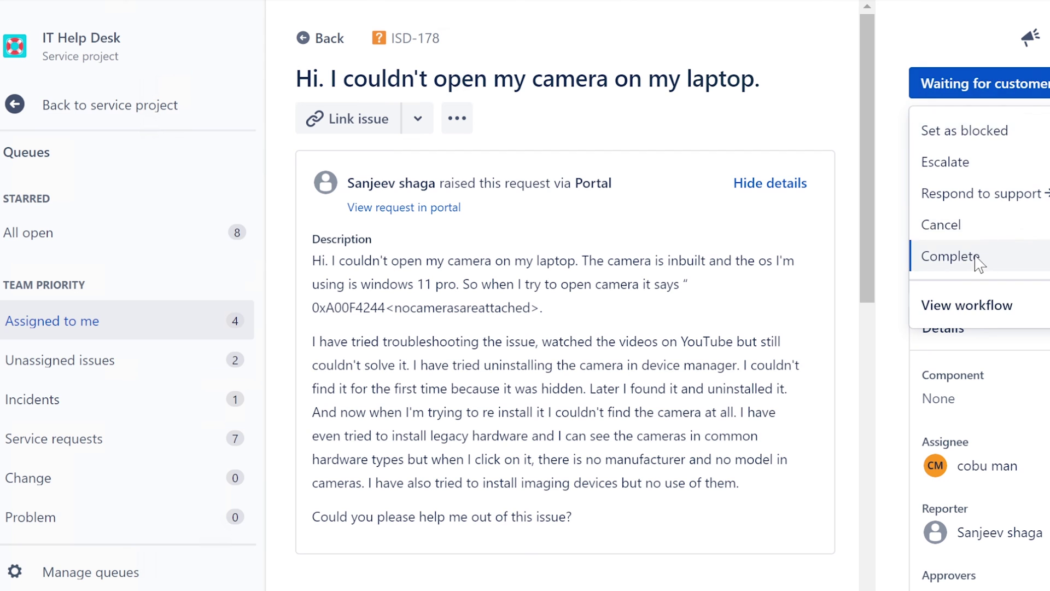
pyautogui.click(967, 257)
pyautogui.scroll(-4, 769, 241)
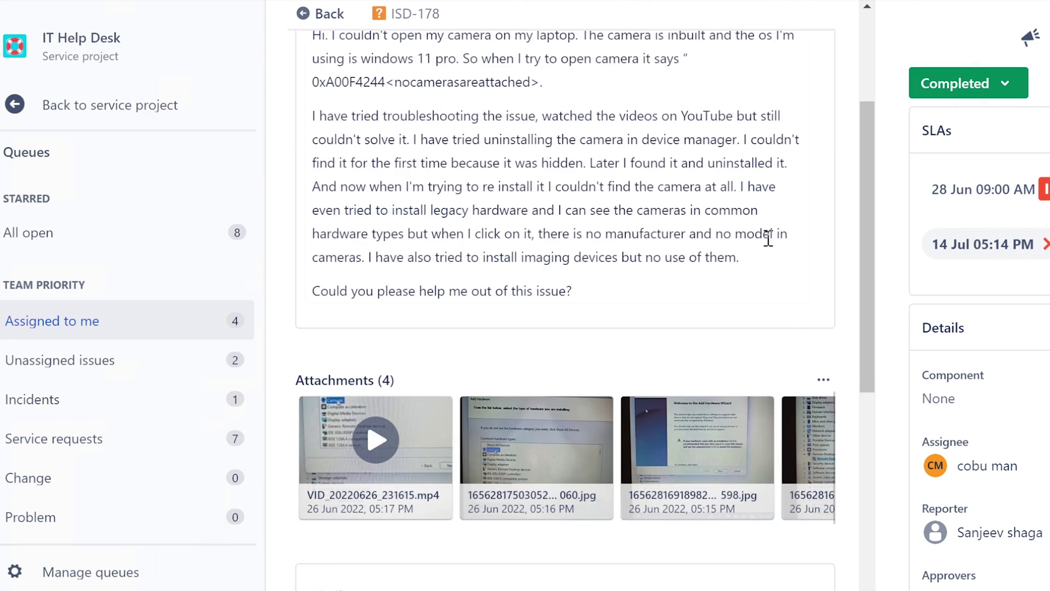
pyautogui.scroll(-14, 768, 241)
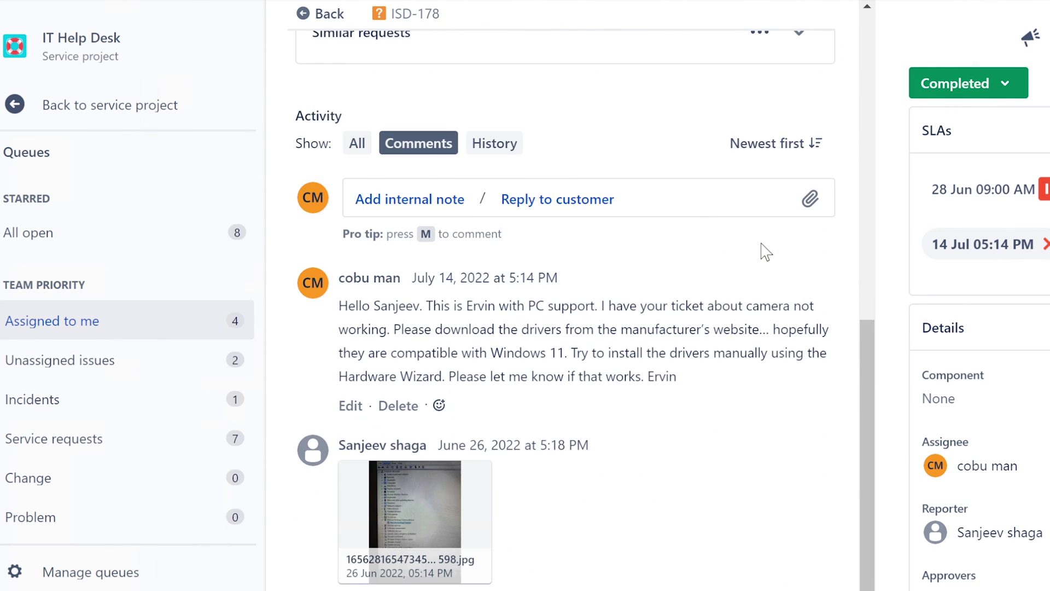
pyautogui.scroll(18, 617, 427)
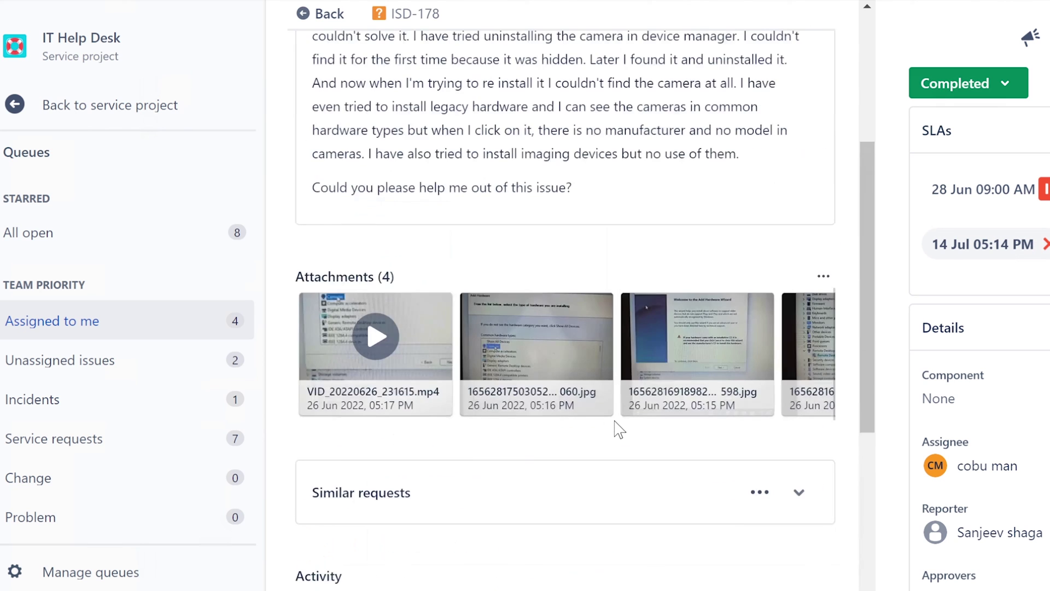